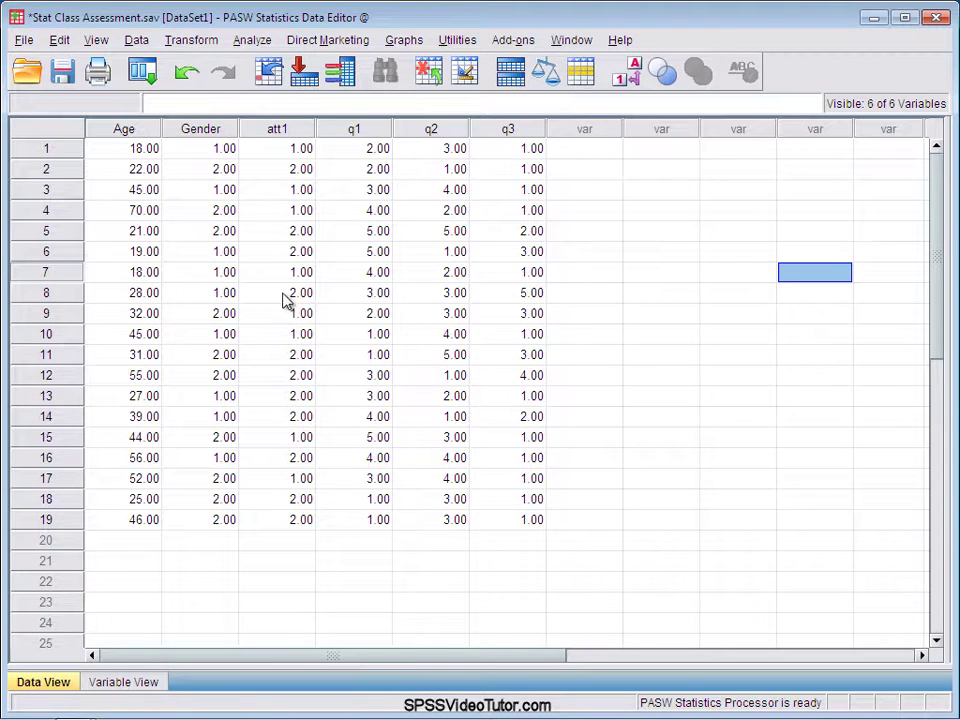
- Compute cq1 = 1 only for cases where q1 = 2
left_click(192, 42)
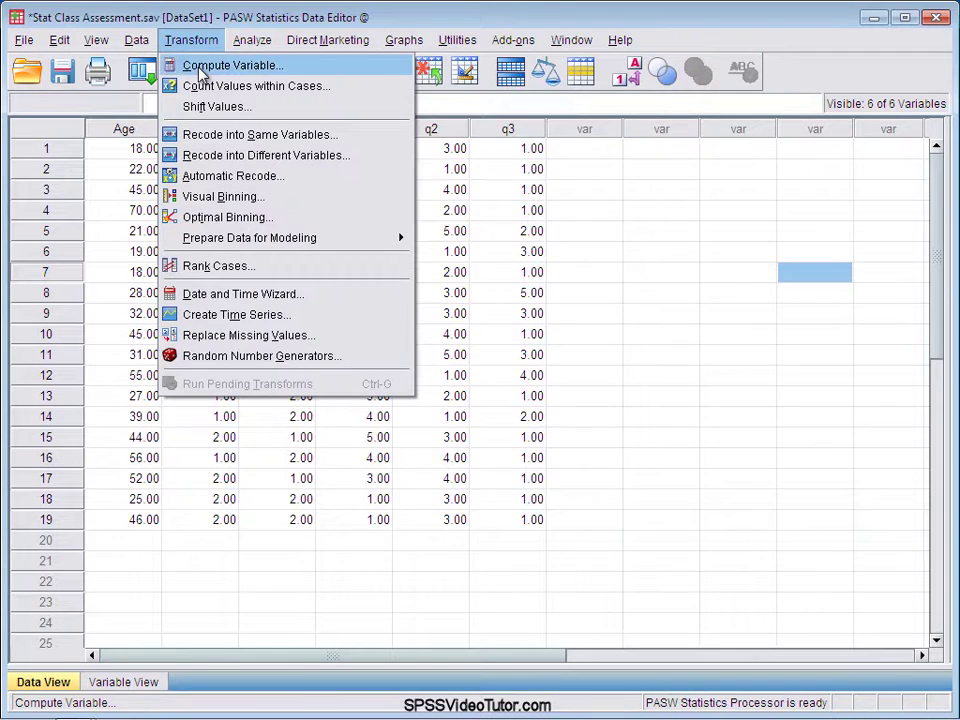
left_click(200, 67)
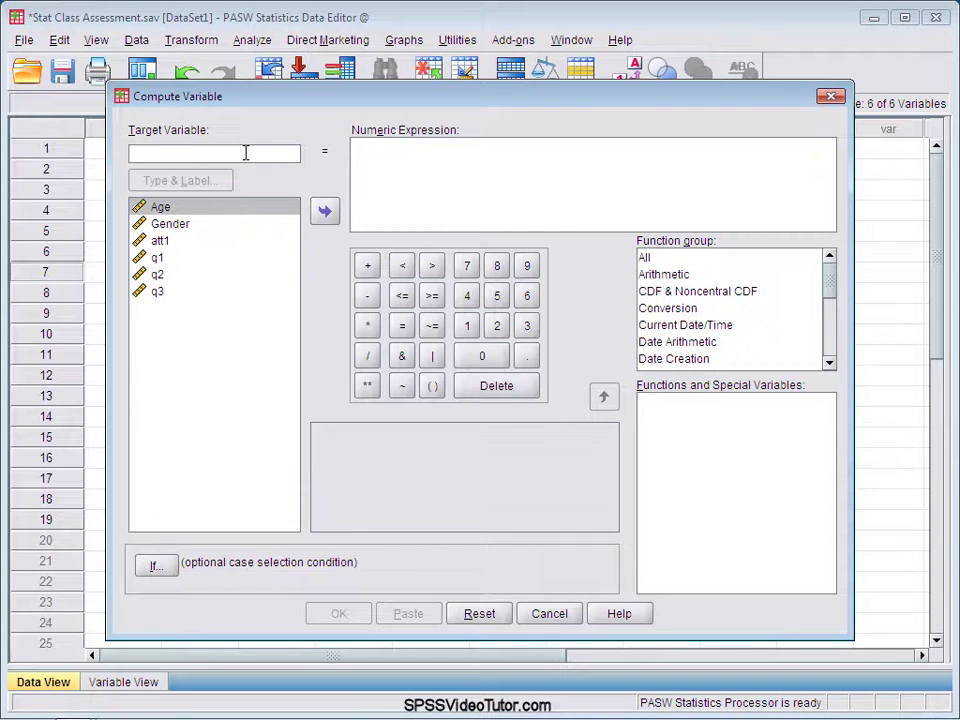
type("cq")
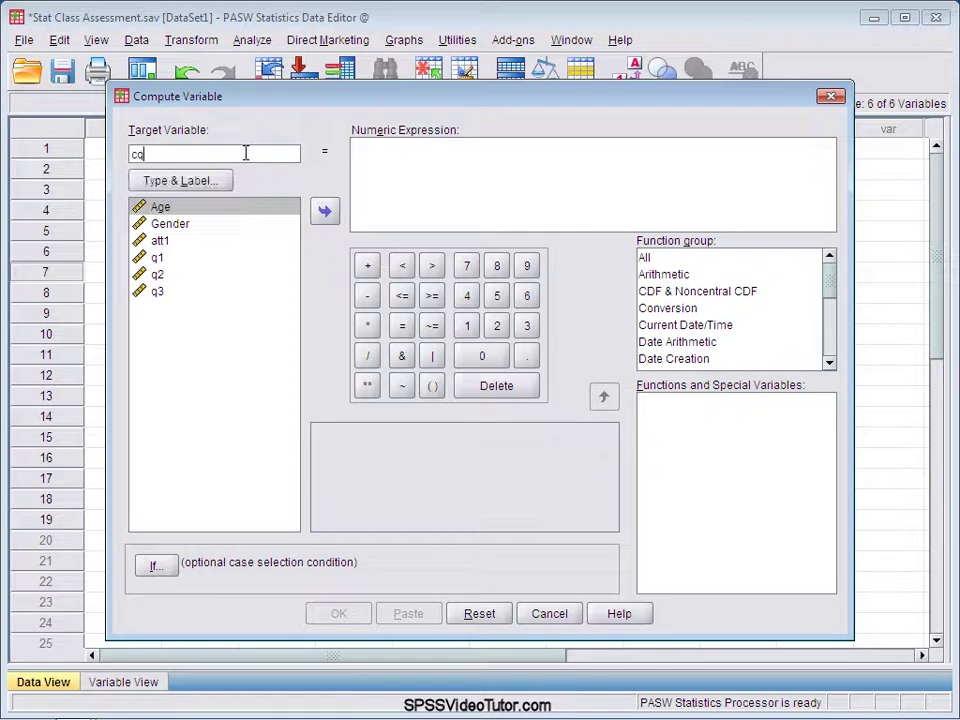
type("1")
left_click(372, 155)
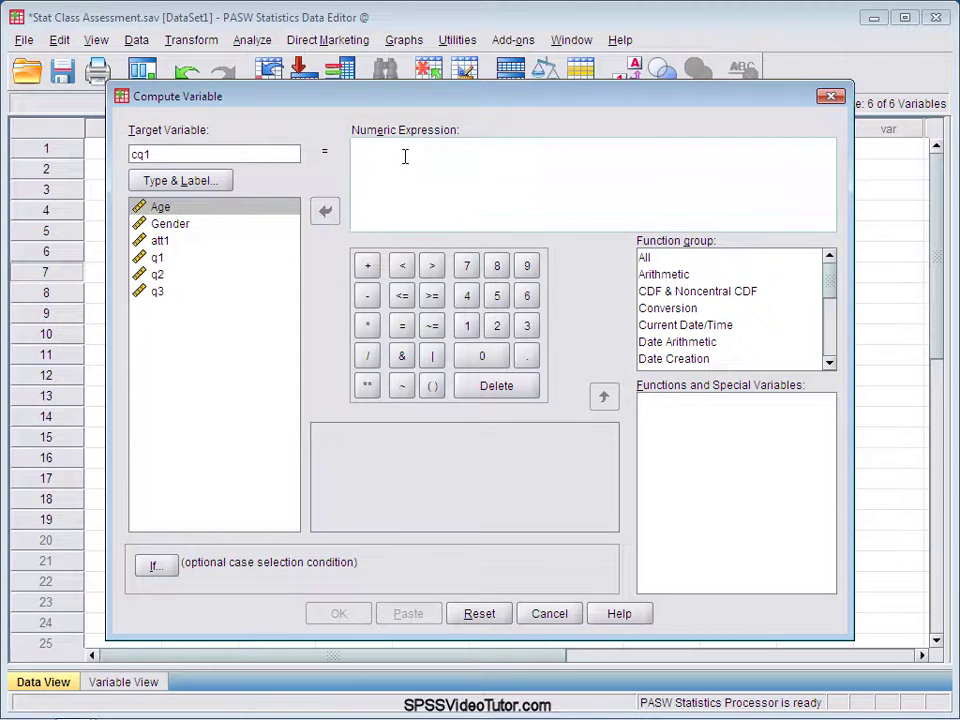
type("1")
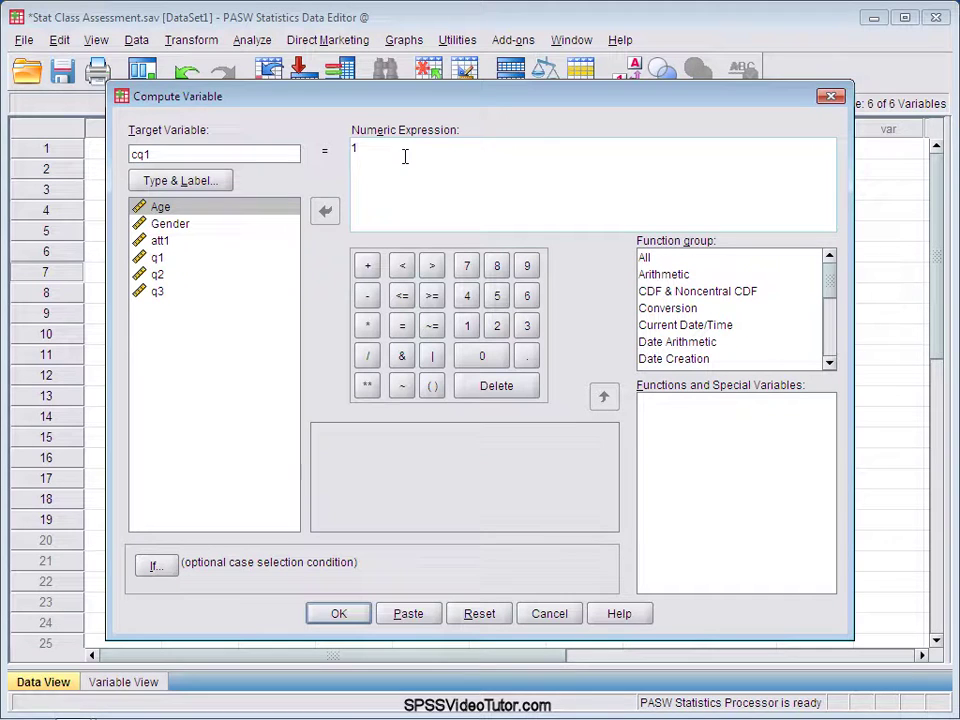
left_click(163, 572)
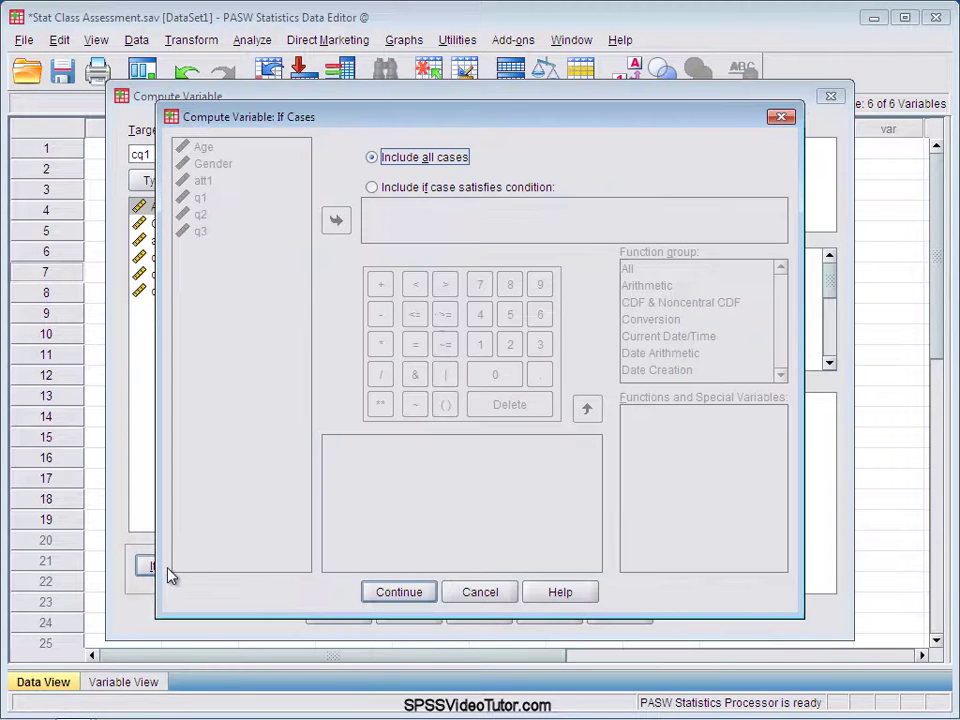
left_click(418, 190)
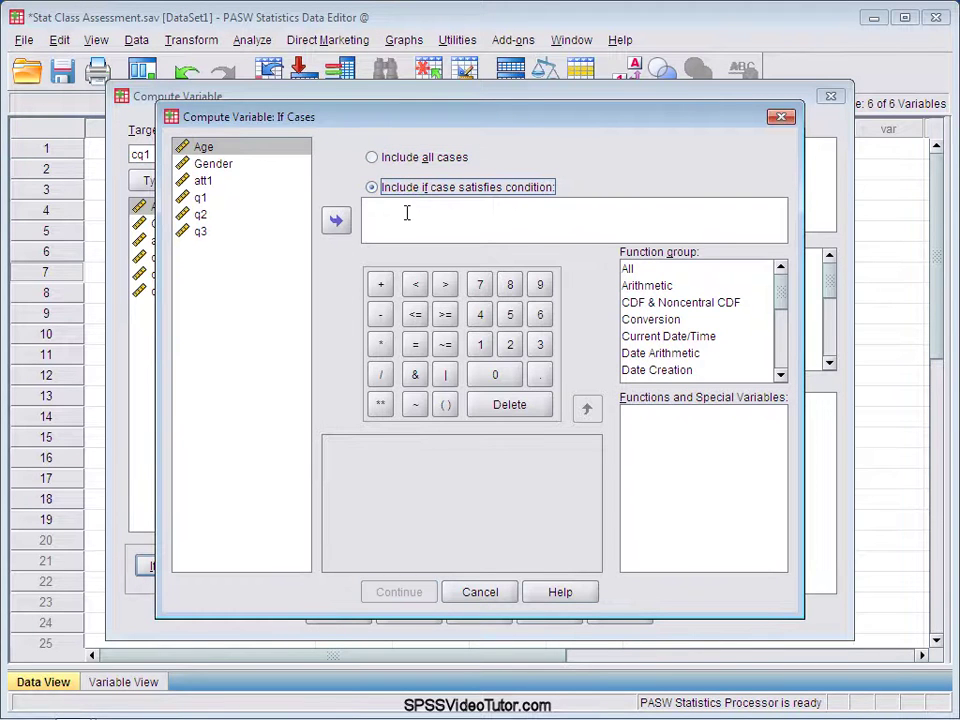
left_click(406, 212)
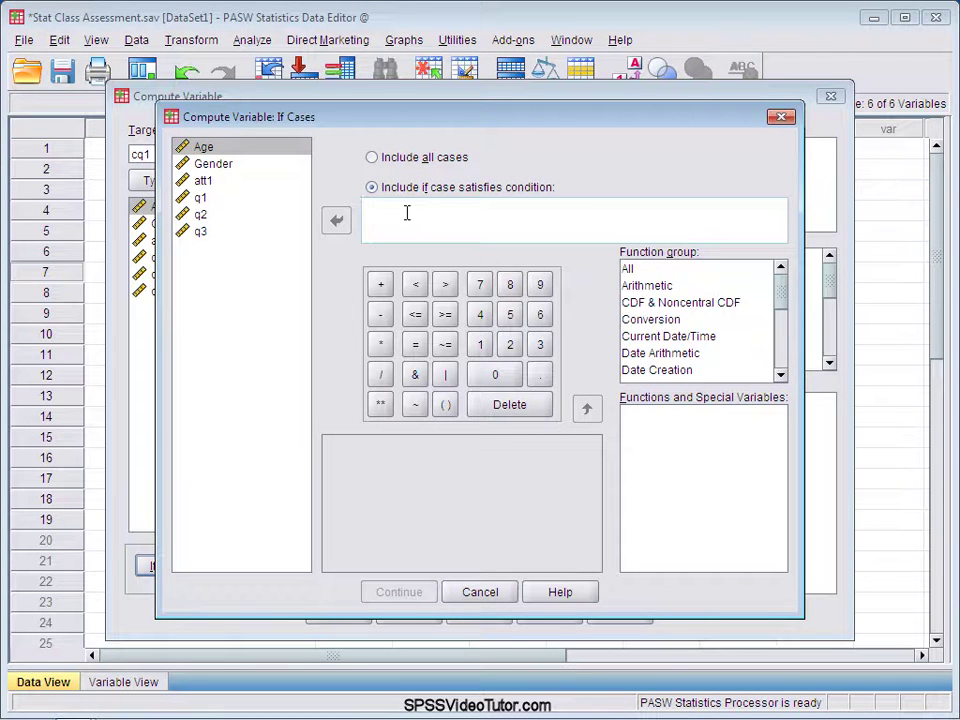
type("q1=2")
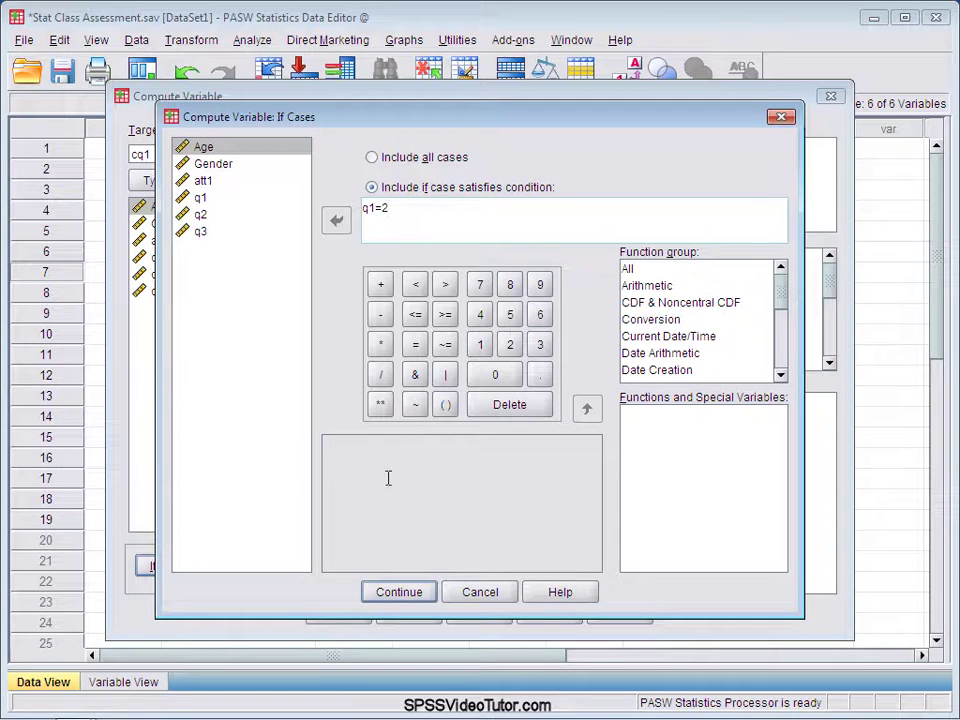
left_click(403, 592)
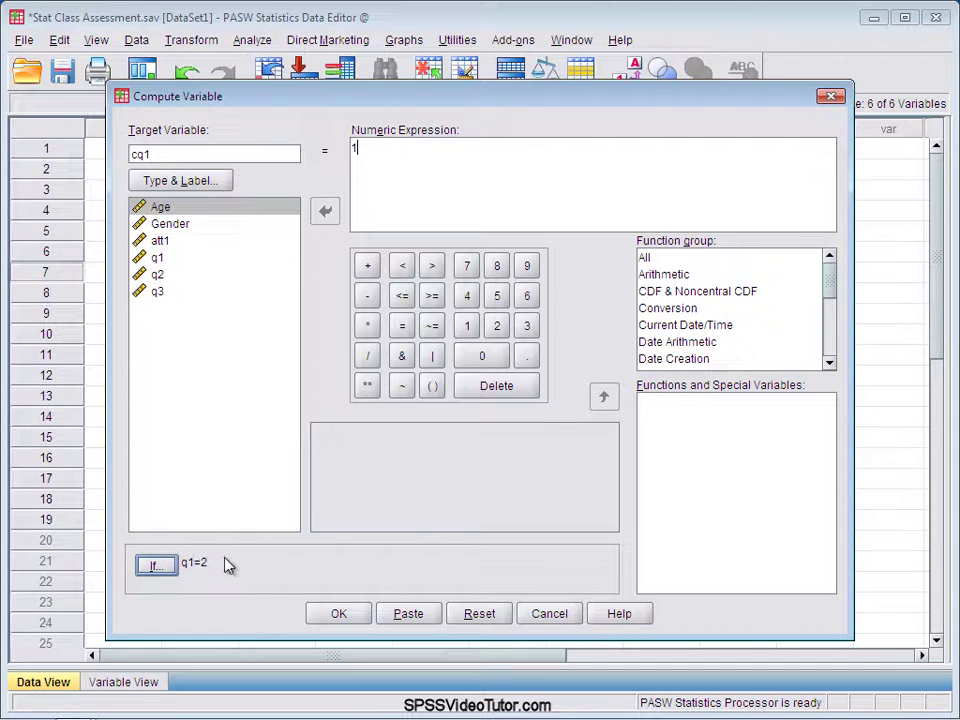
left_click(340, 615)
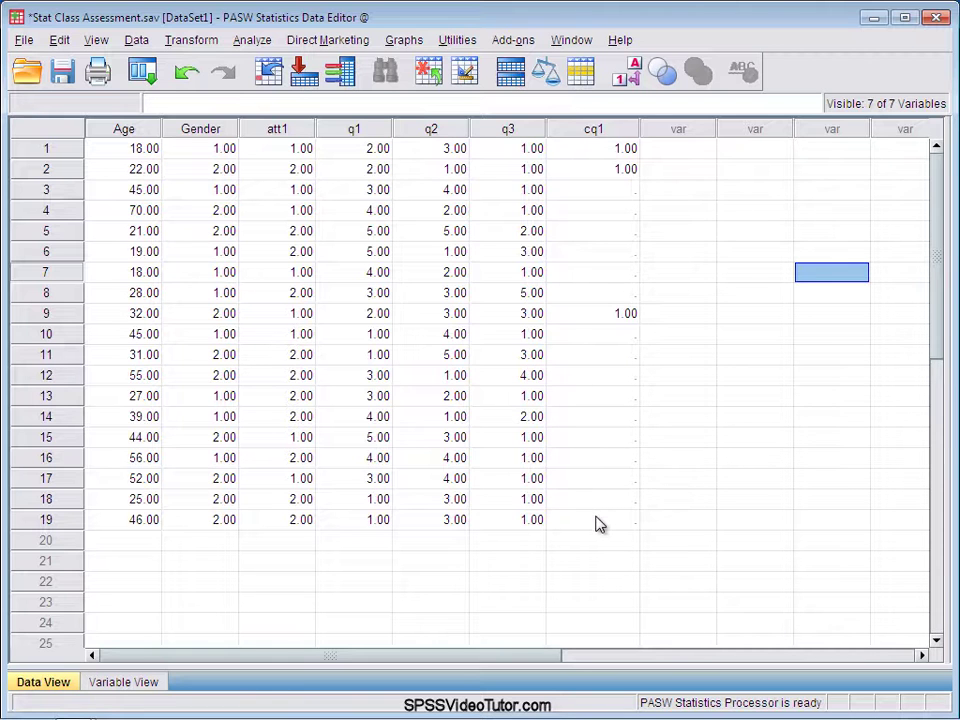
- Recompute cq1 as 0 under the condition q1 ~= 2, overwriting the existing cq1
left_click(204, 46)
left_click(212, 64)
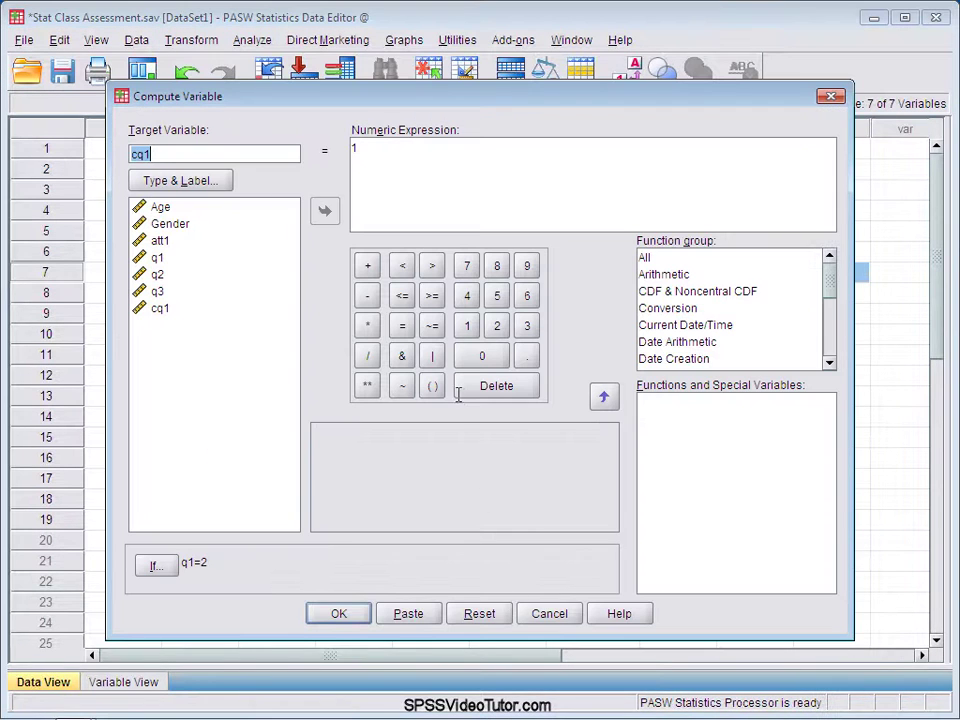
left_click(435, 162)
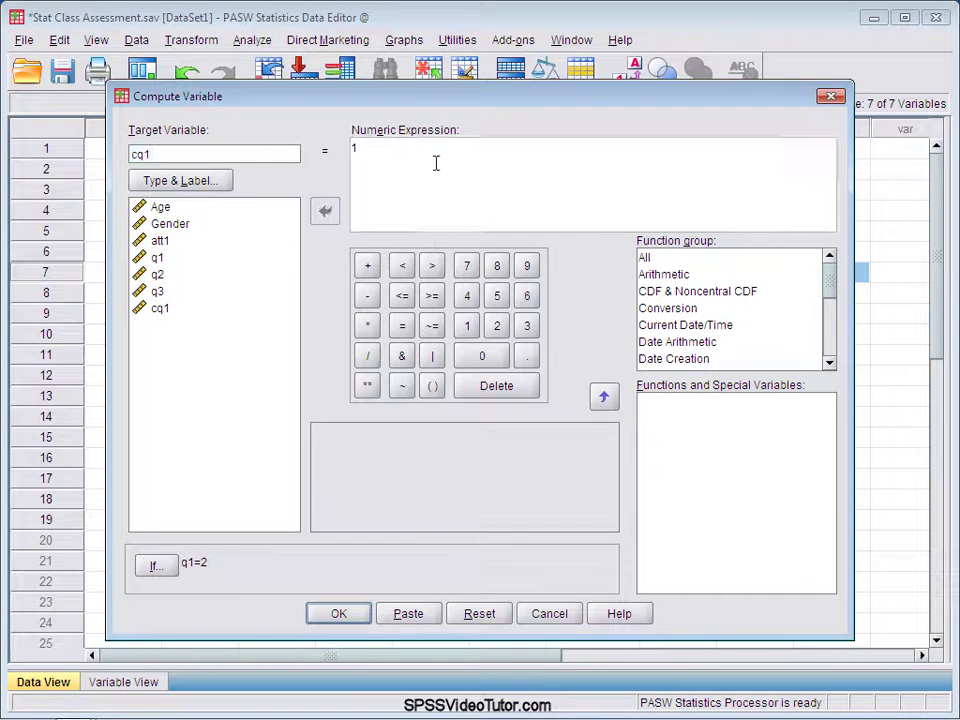
key("BackSpace")
type("0")
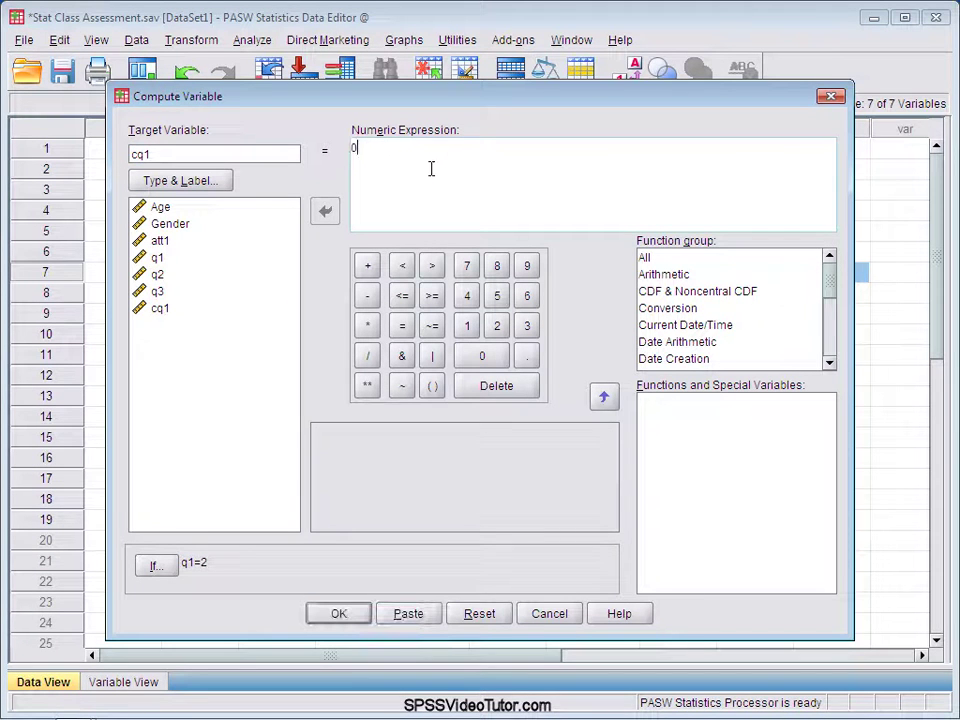
left_click(172, 568)
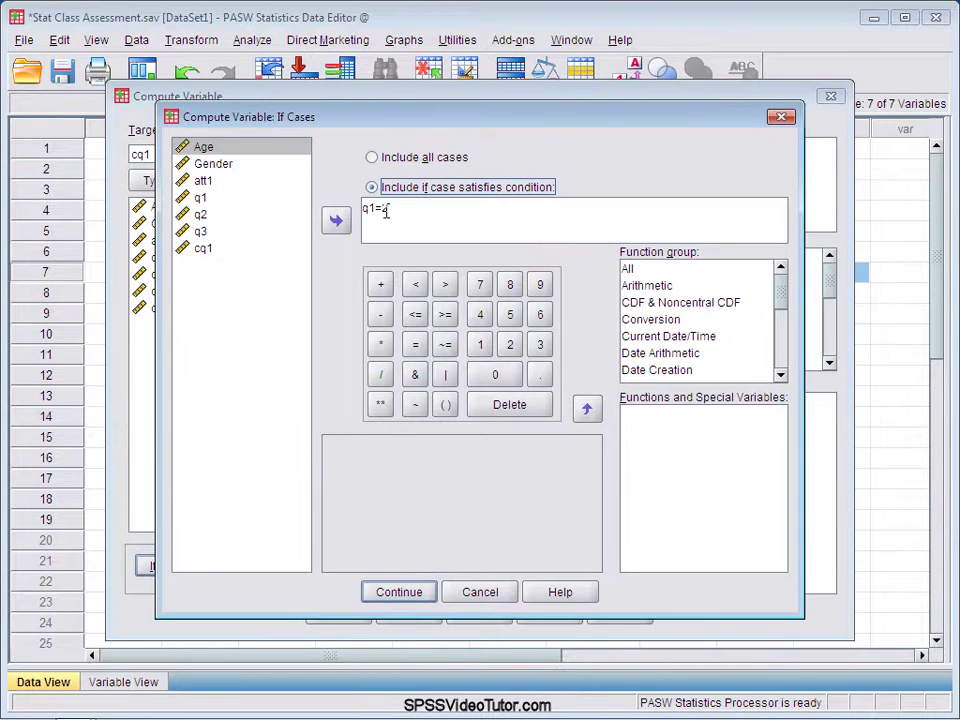
left_click(382, 211)
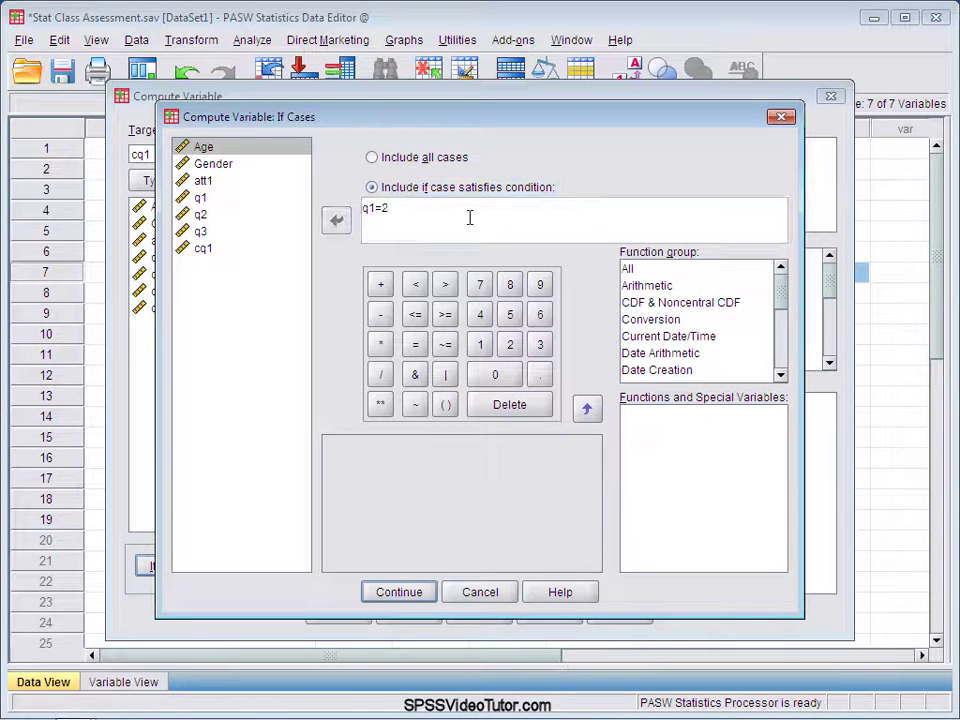
key("BackSpace")
left_click(445, 345)
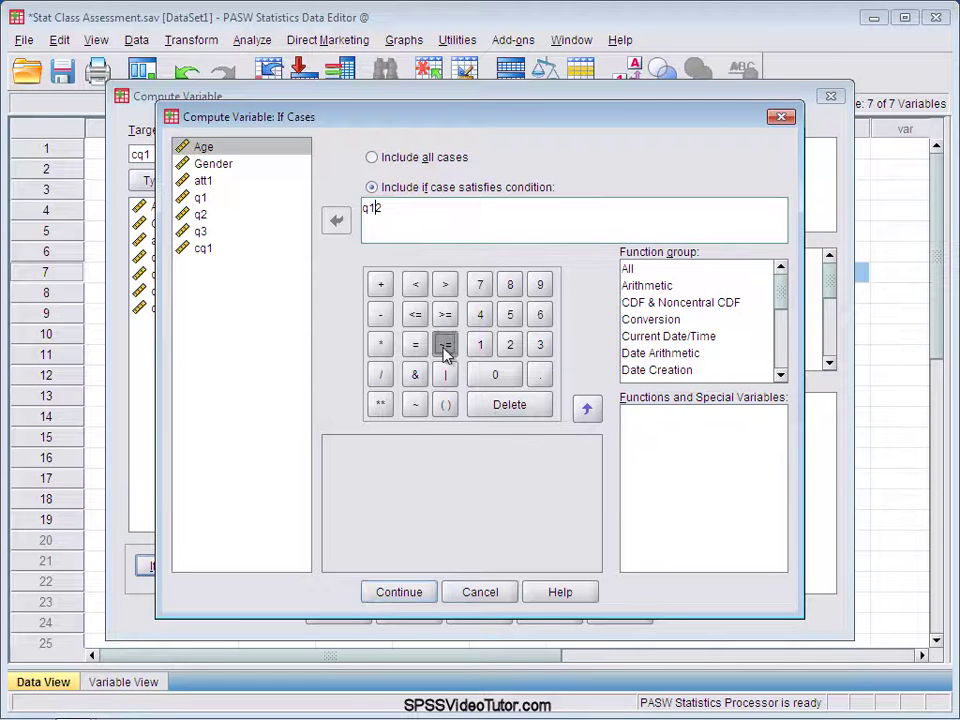
left_click(398, 592)
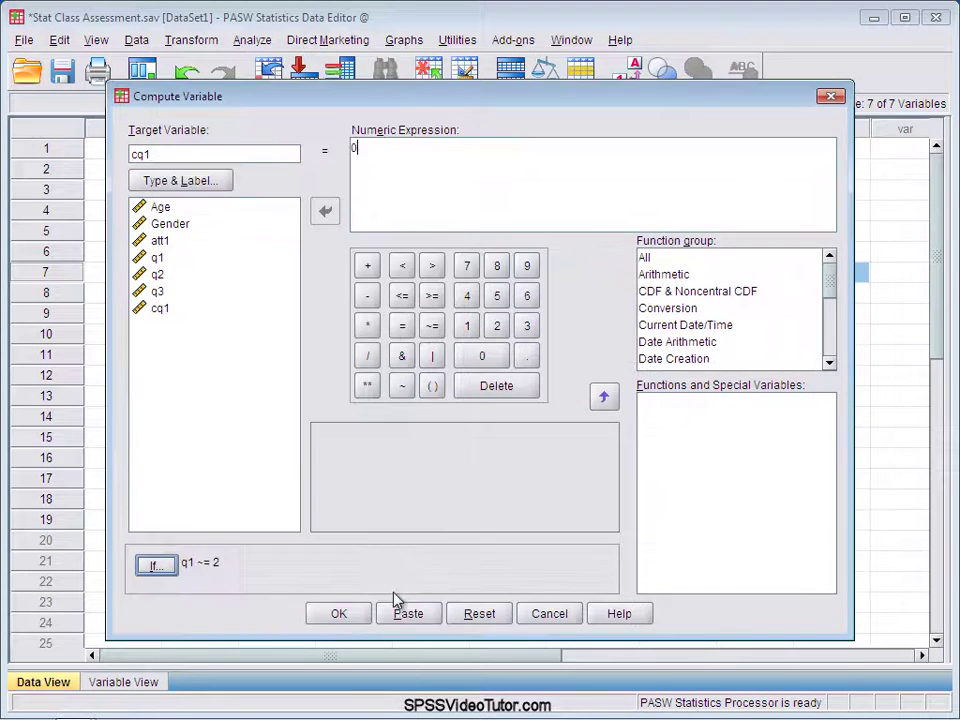
left_click(339, 614)
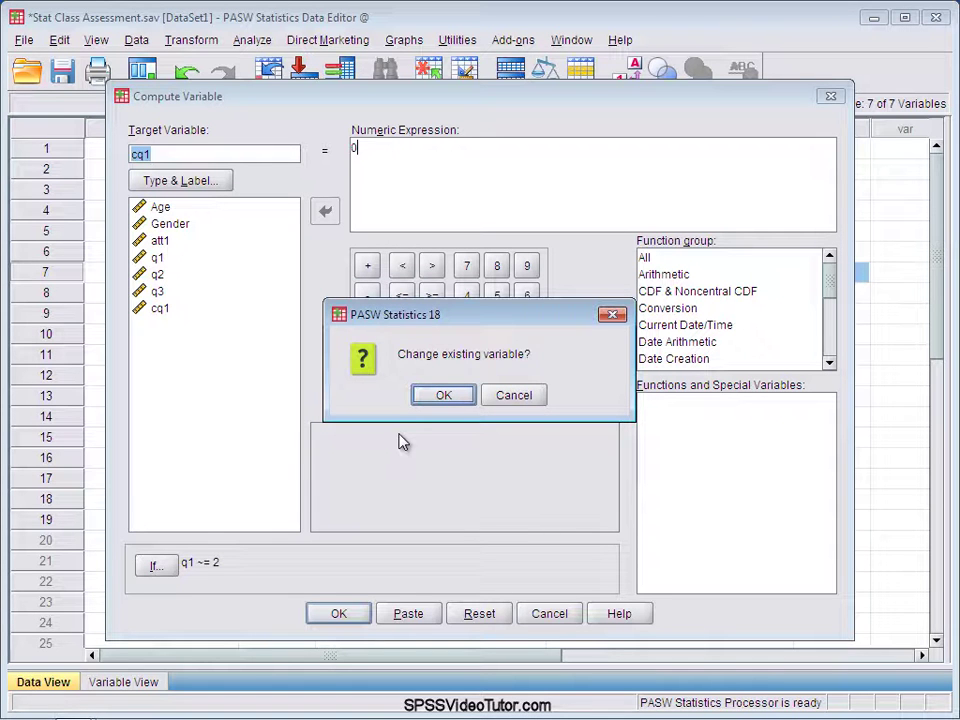
left_click(444, 397)
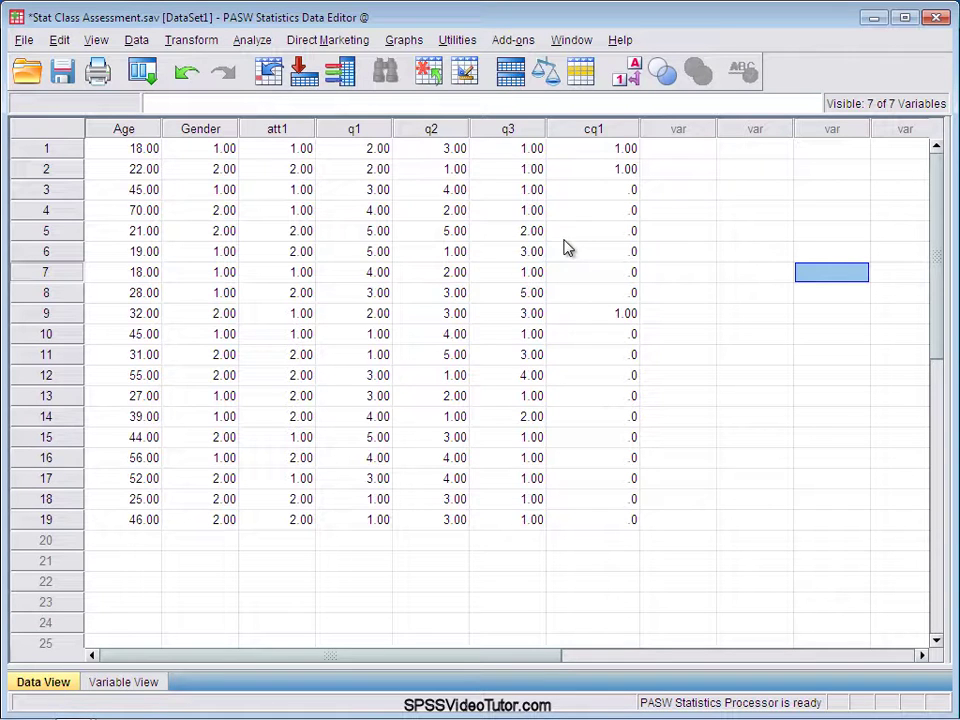
- Open the Transform menu to reach the data transformation commands
left_click(187, 43)
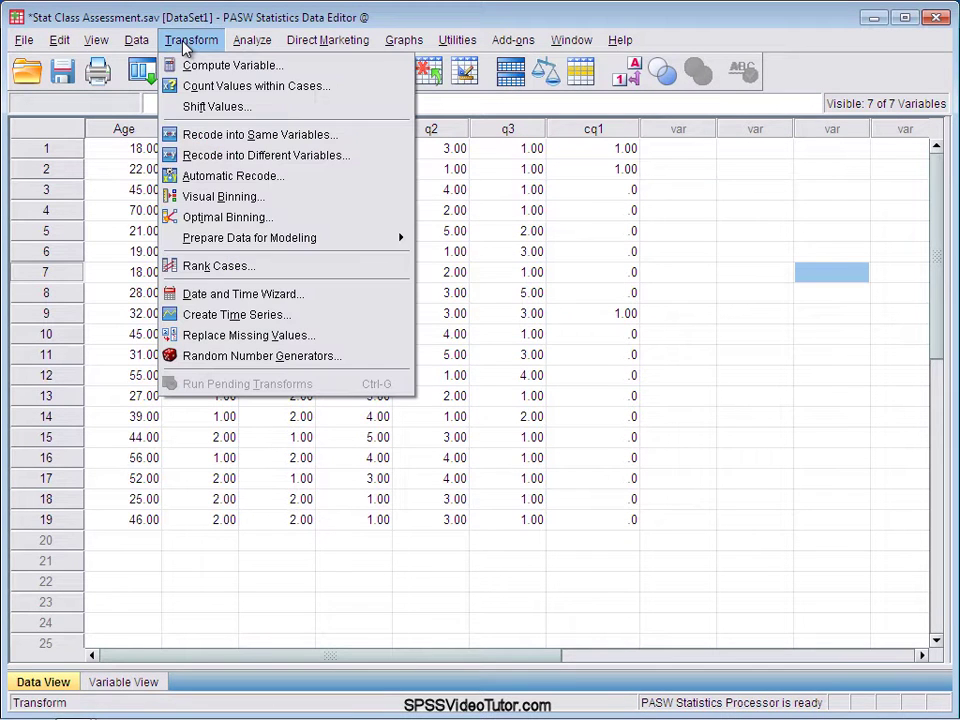
- Reset Recode into Different Variables and map q1 to output rq1, labelled q1_recode
left_click(222, 160)
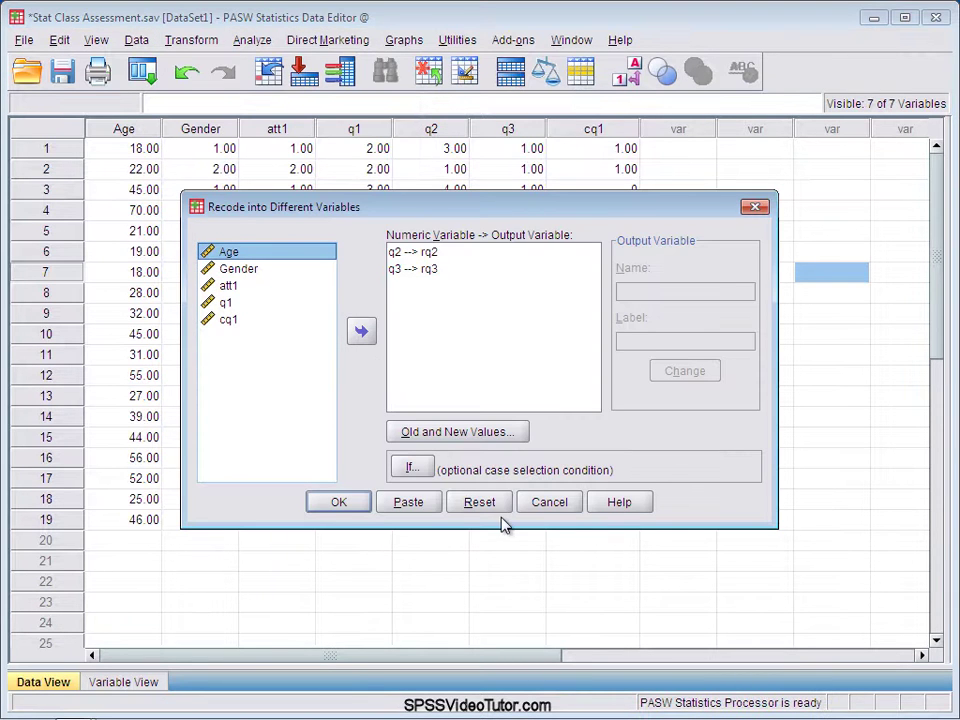
left_click(479, 502)
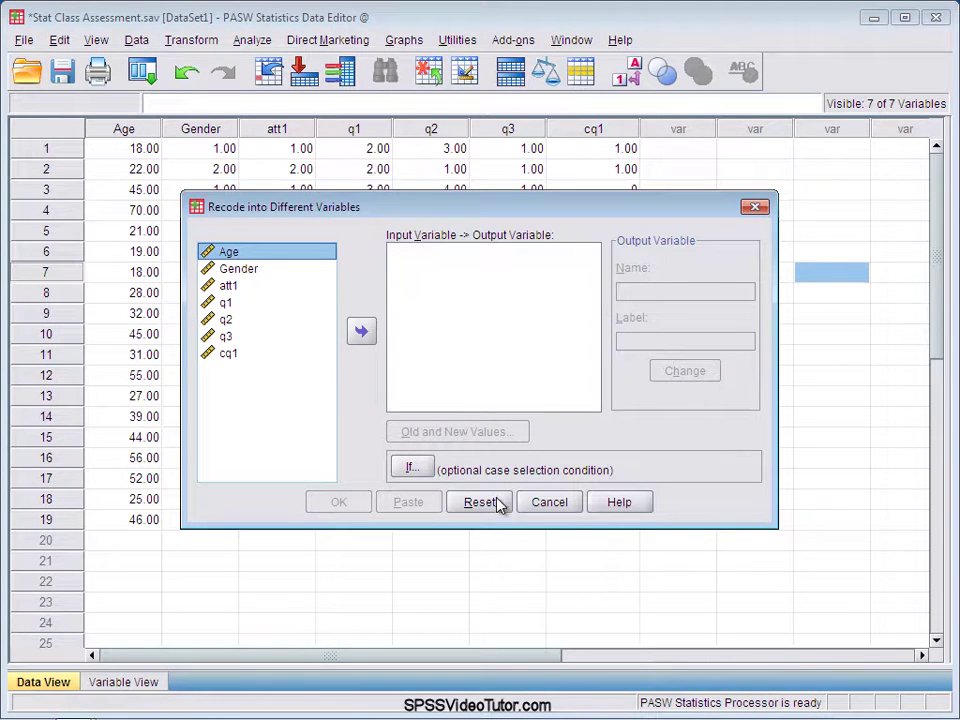
left_click(226, 304)
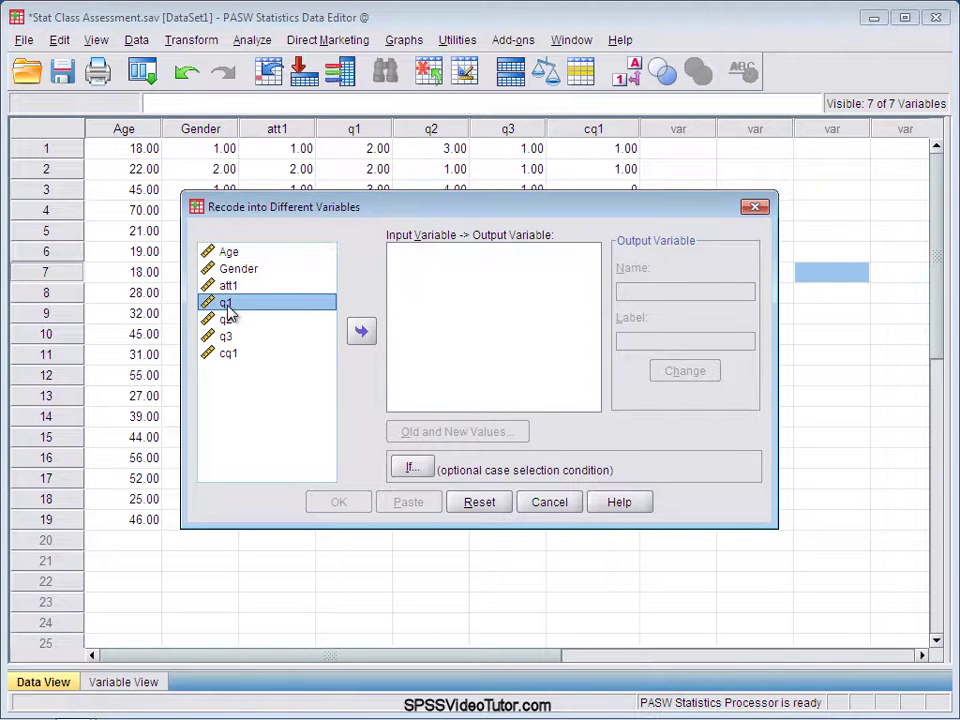
left_click(362, 333)
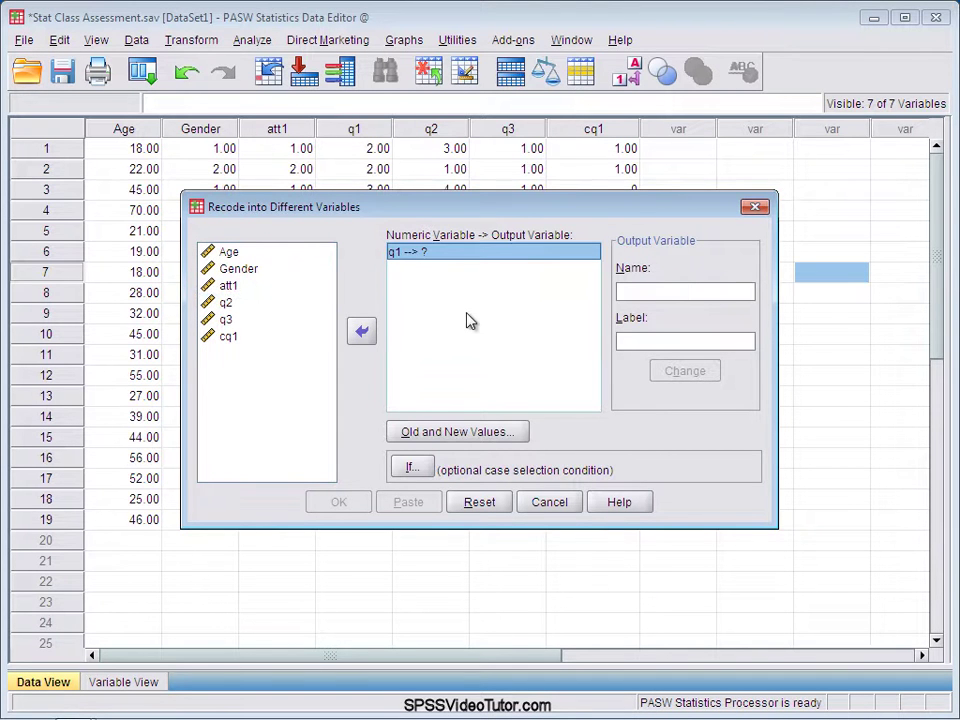
left_click(634, 290)
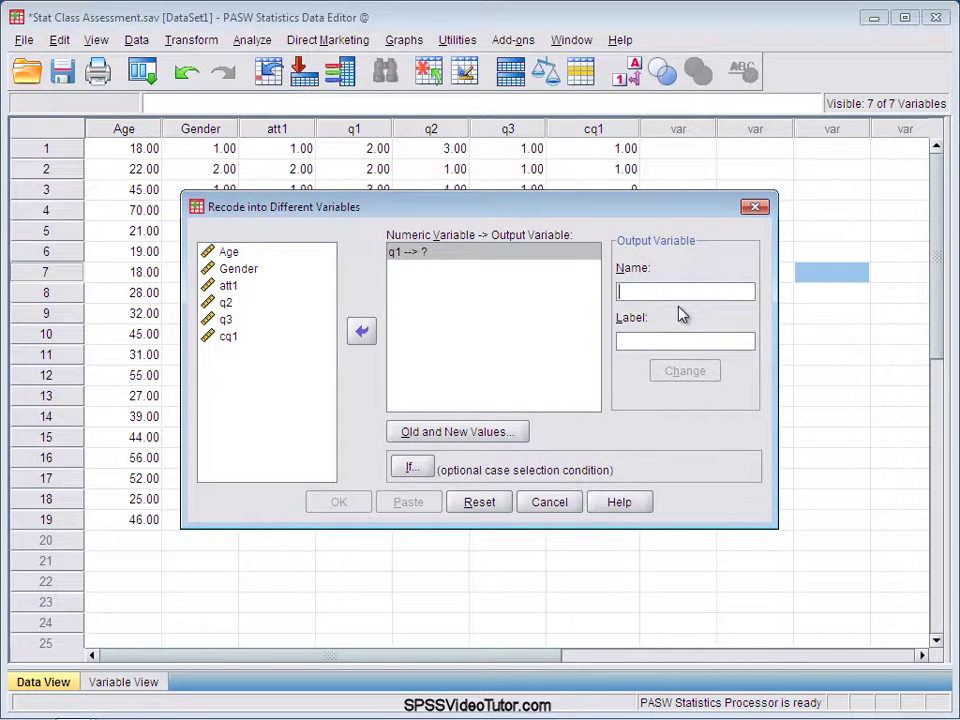
type("rq1")
left_click(677, 340)
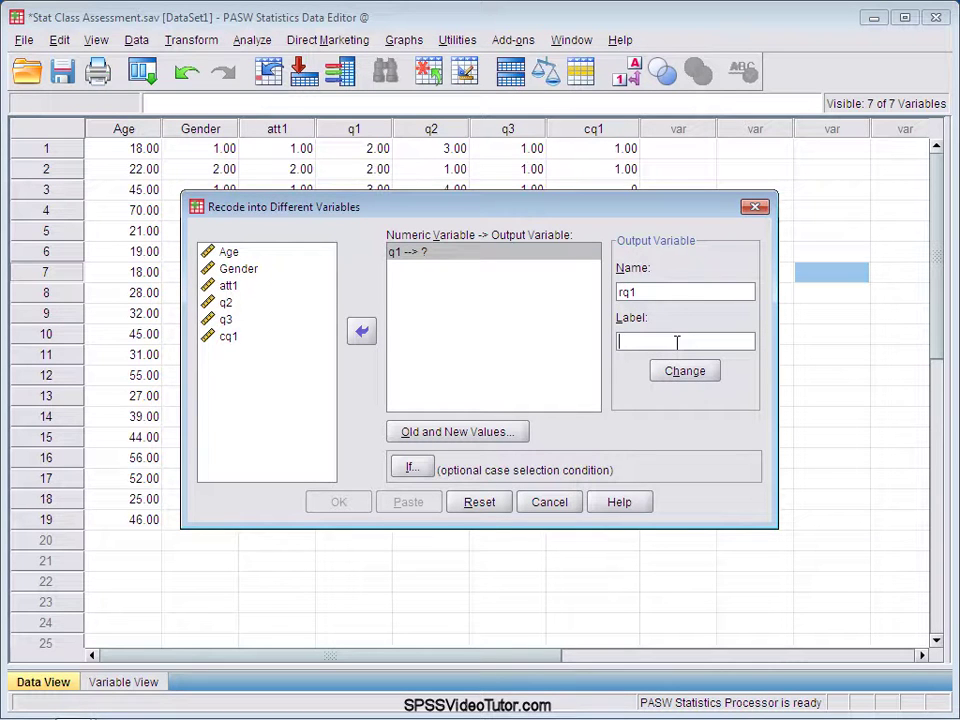
type("q1_recode")
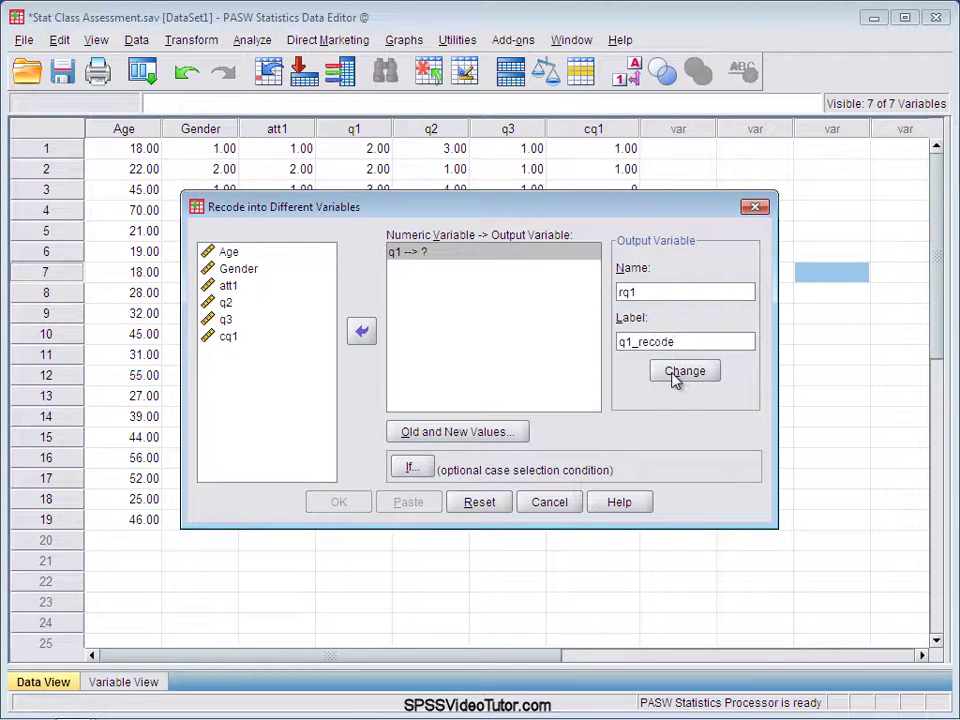
left_click(675, 378)
- Add recode rules 2 → 1 and ELSE → 0, then run the recode to create rq1
left_click(450, 434)
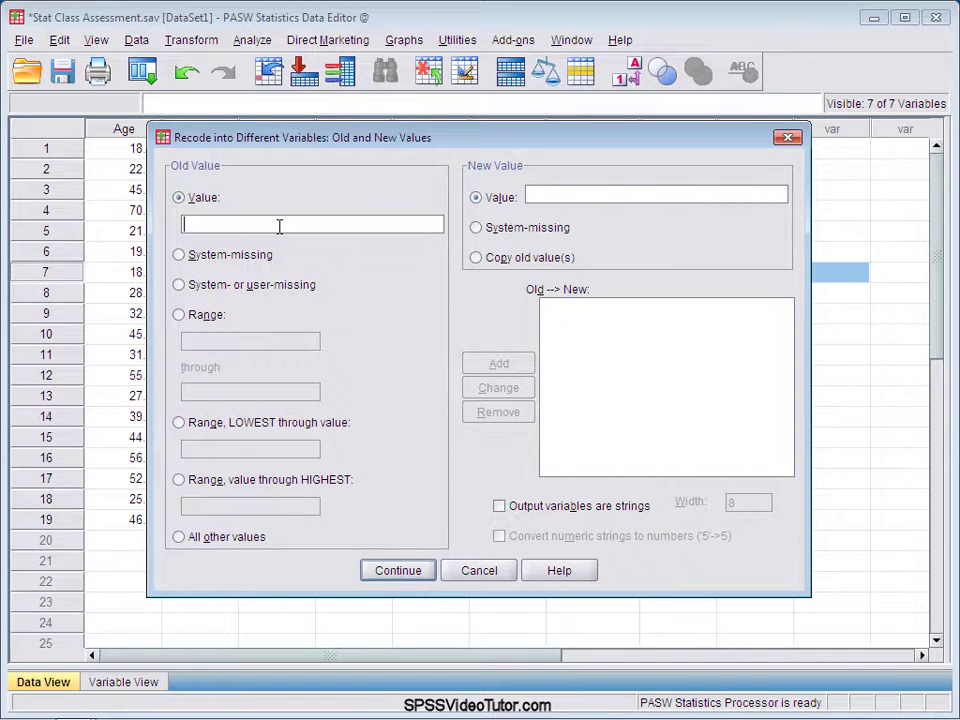
type("2")
type("1")
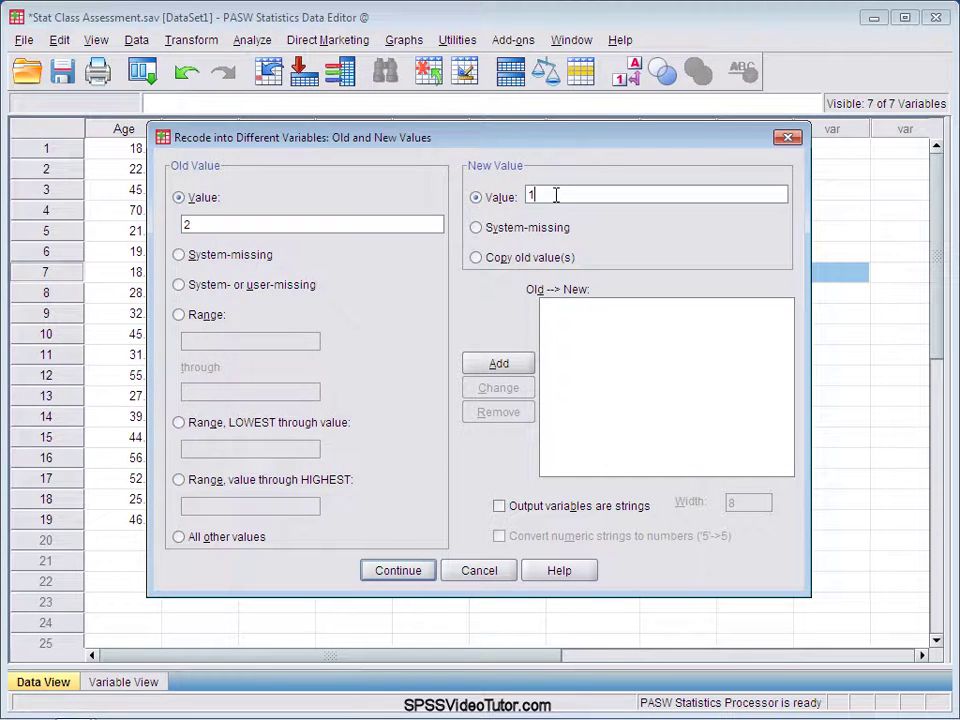
left_click(516, 369)
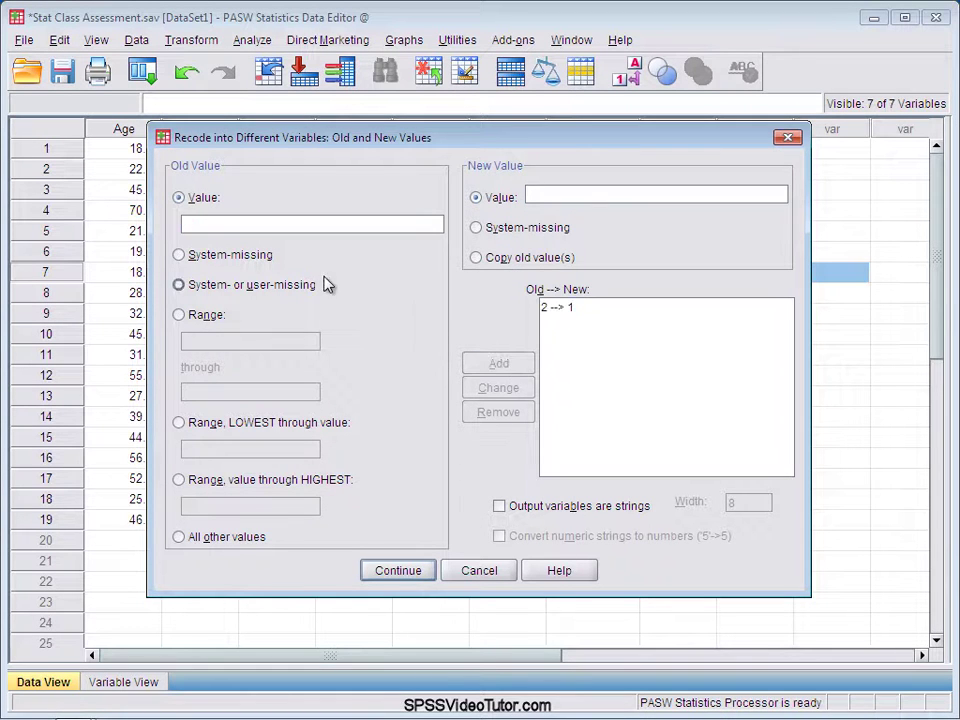
left_click(230, 541)
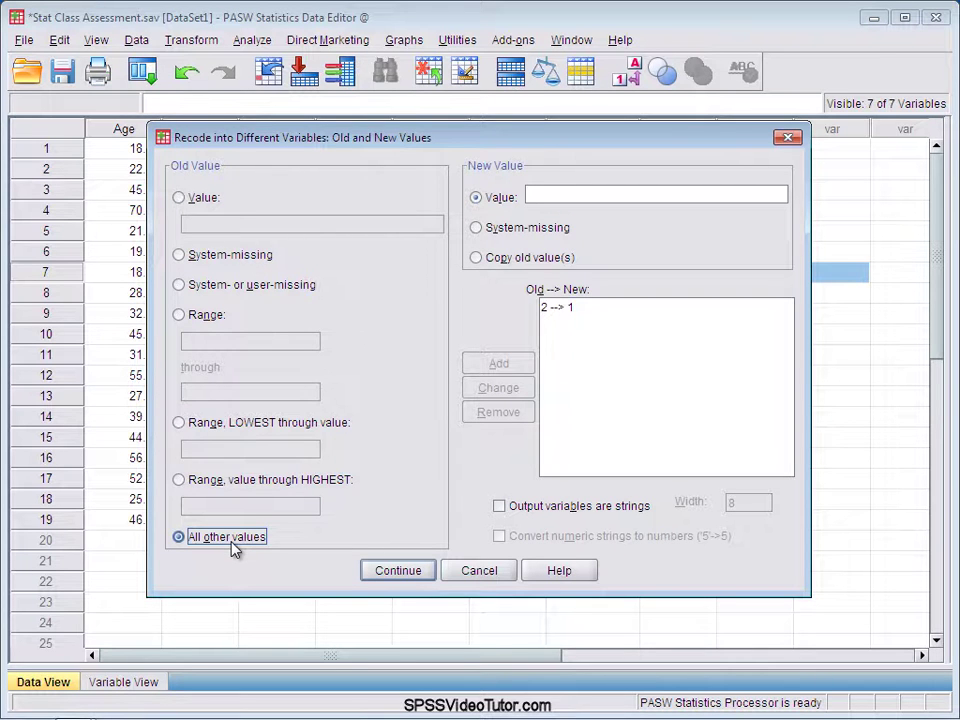
left_click(562, 200)
type("0")
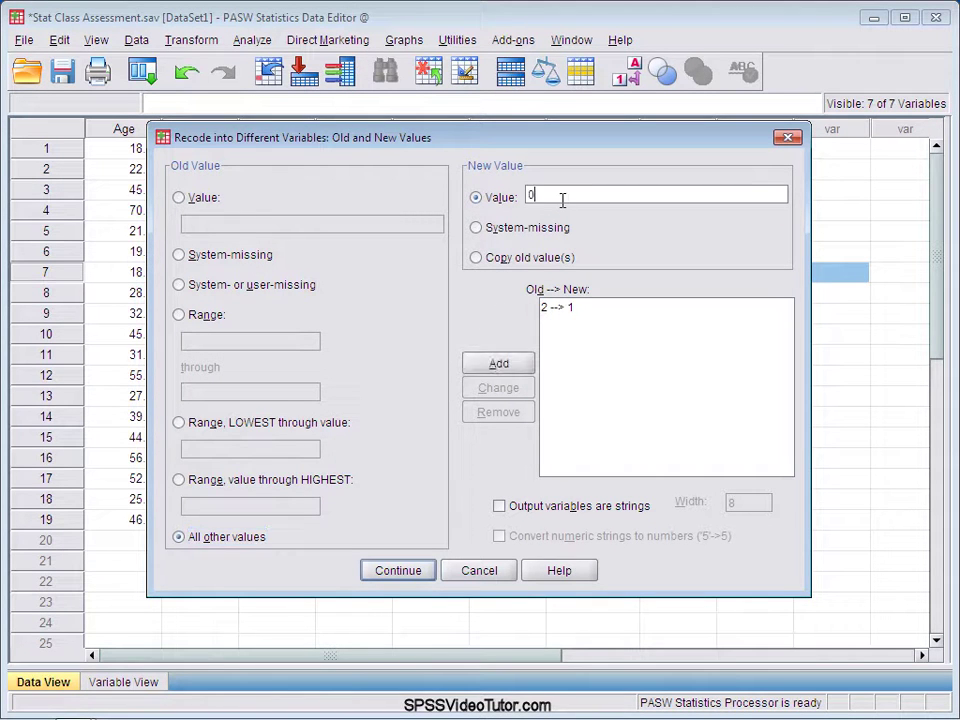
left_click(504, 365)
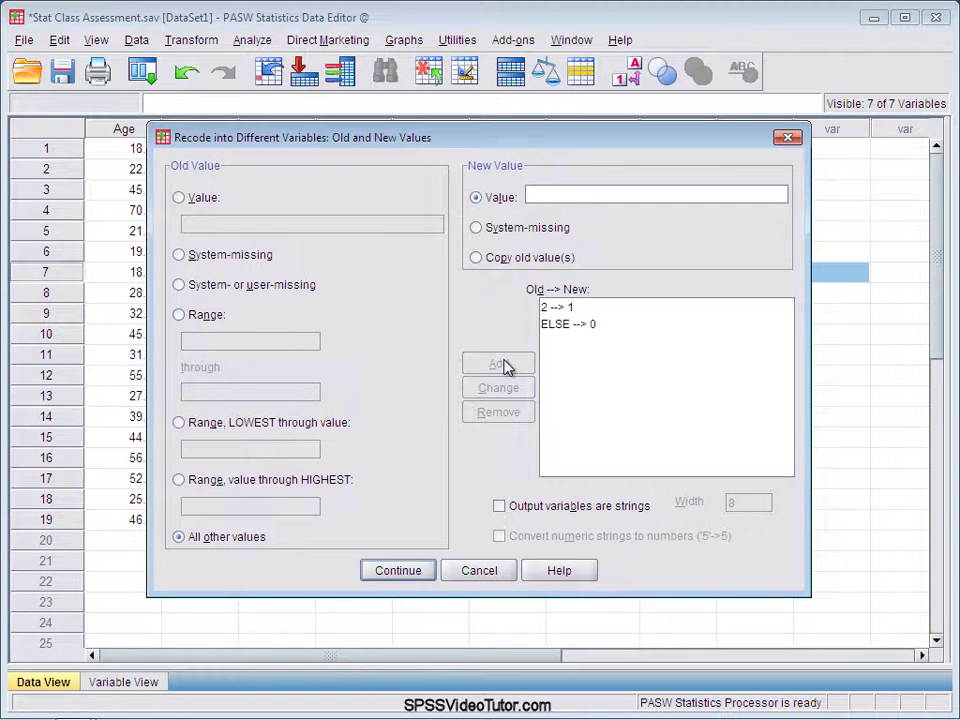
left_click(398, 571)
left_click(343, 506)
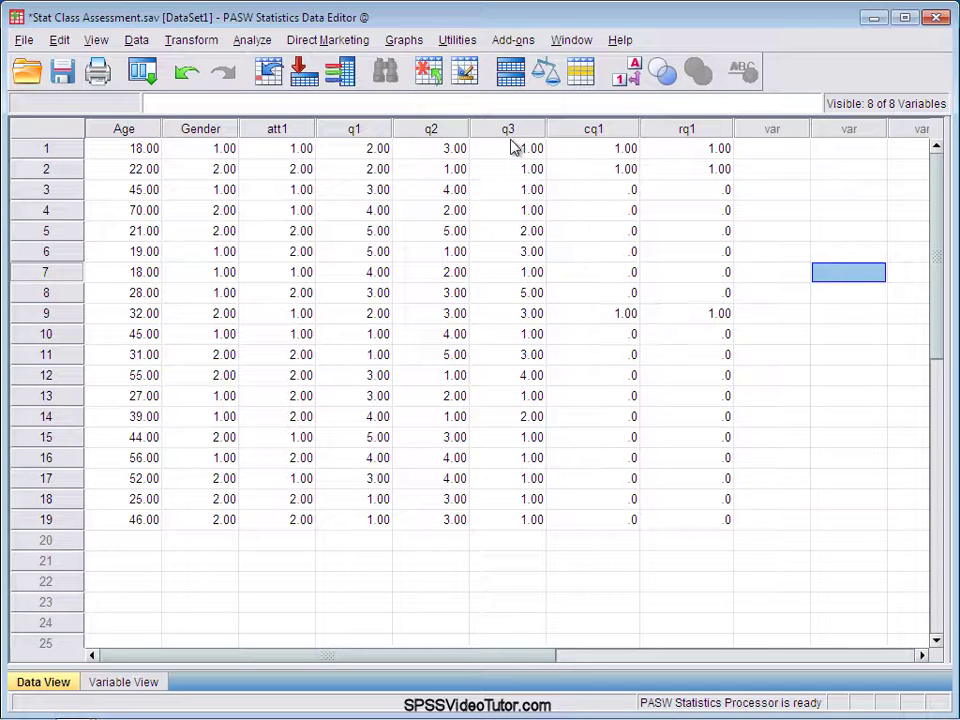
- Reset Recode into Different Variables and add q2 and q3 as input variables
left_click(204, 45)
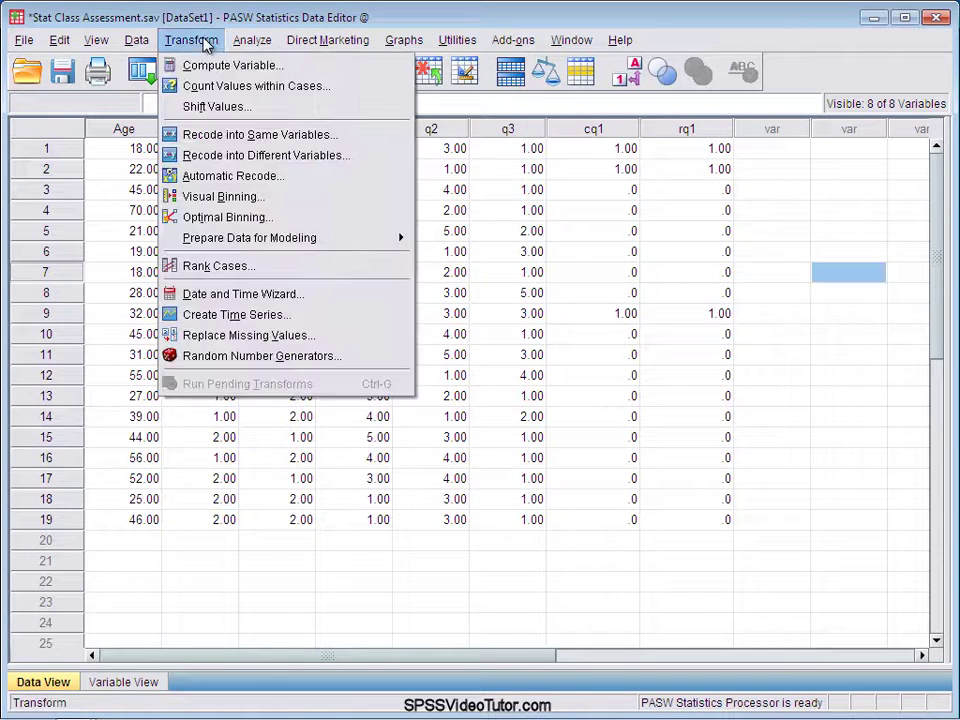
left_click(266, 157)
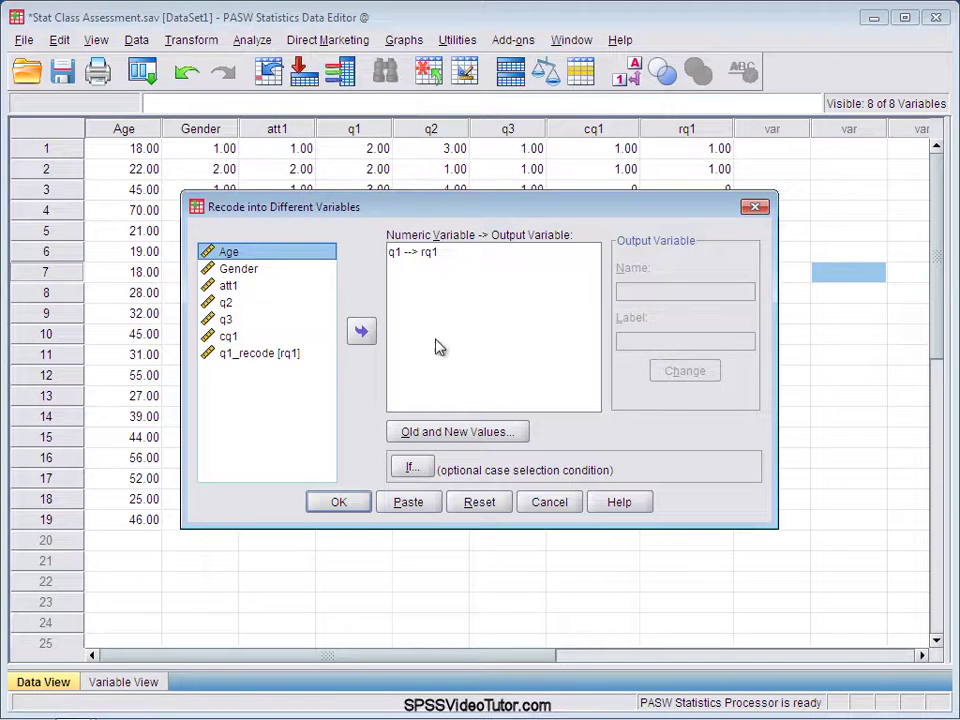
left_click(490, 501)
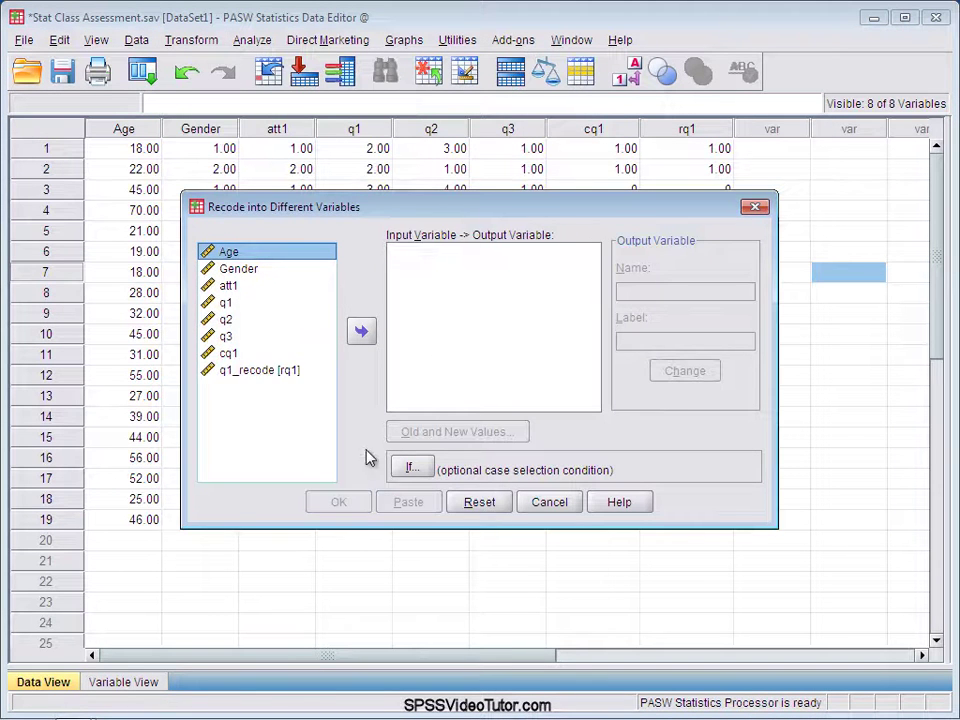
left_click(227, 320)
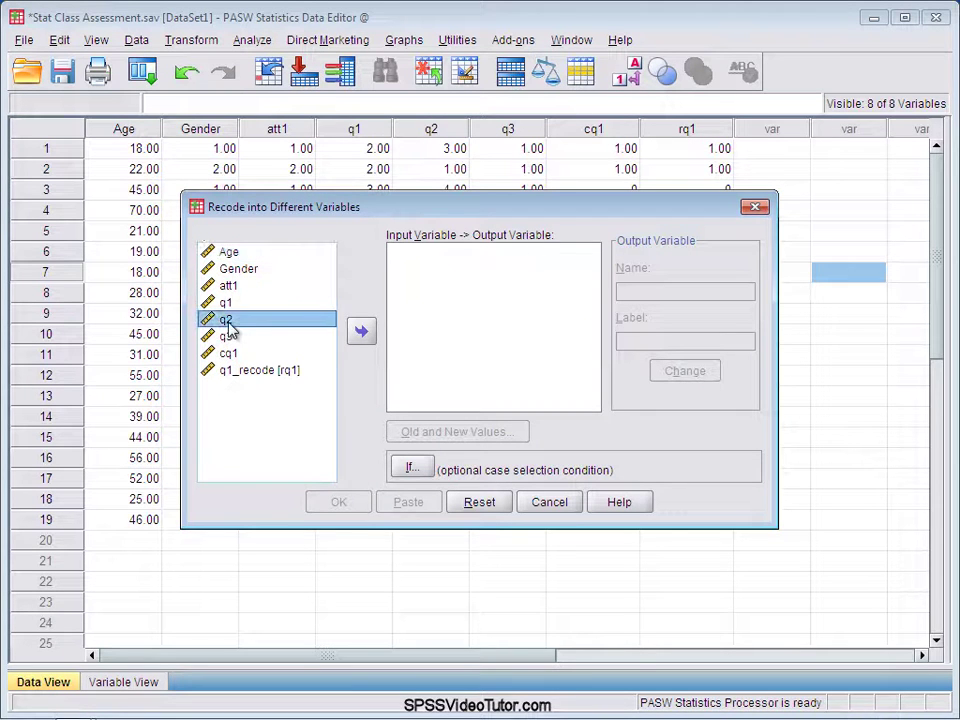
left_click(361, 331)
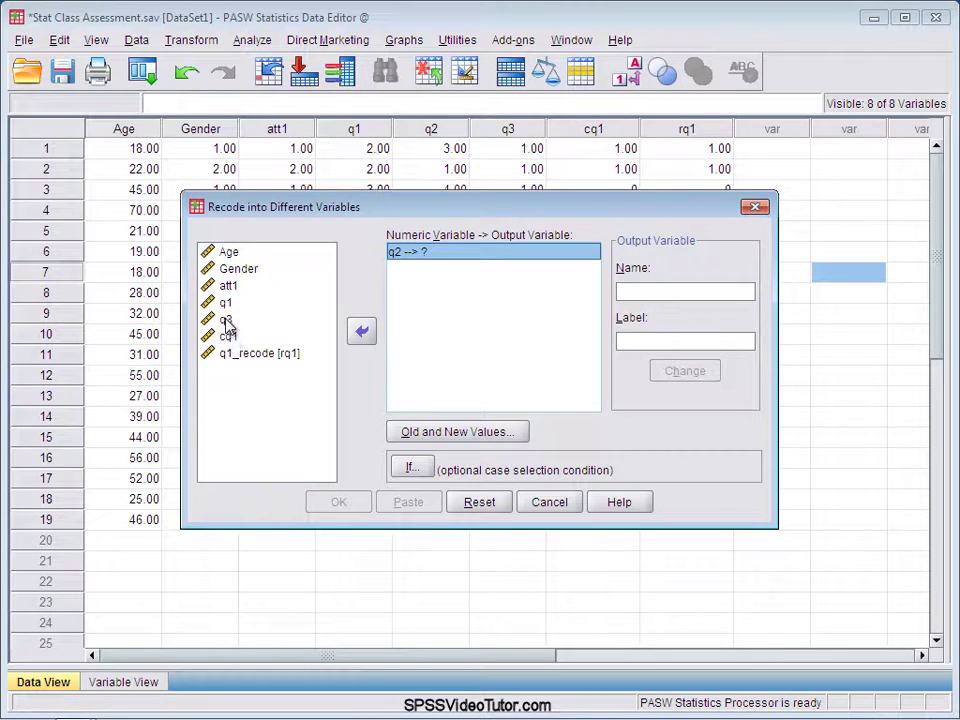
left_click(230, 319)
left_click(361, 331)
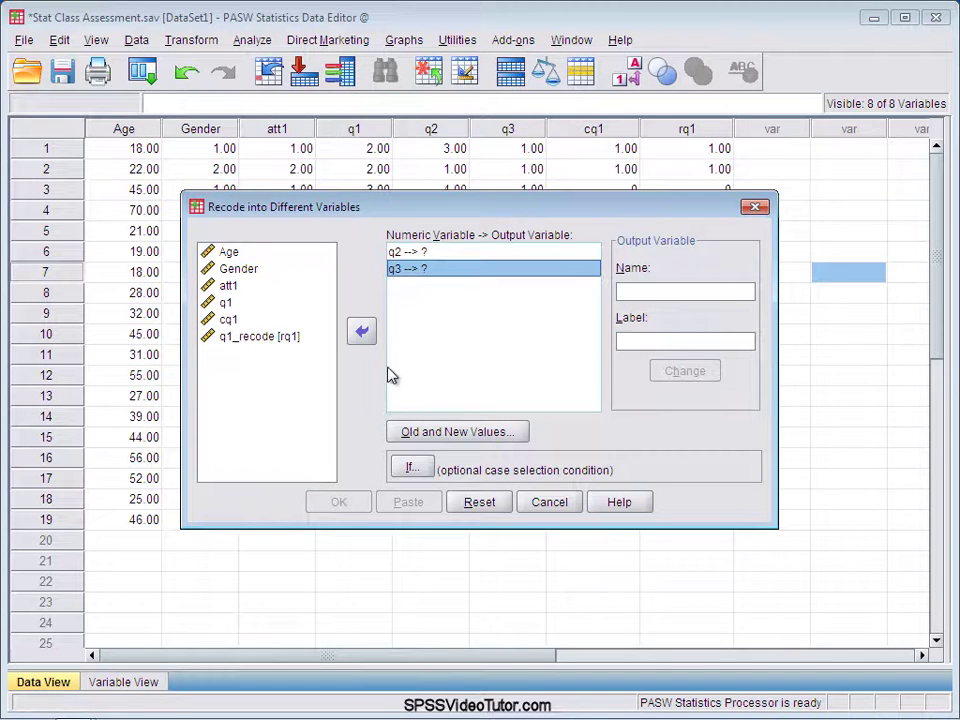
- Name q2's output variable rq2 with the label q2_recode
left_click(420, 254)
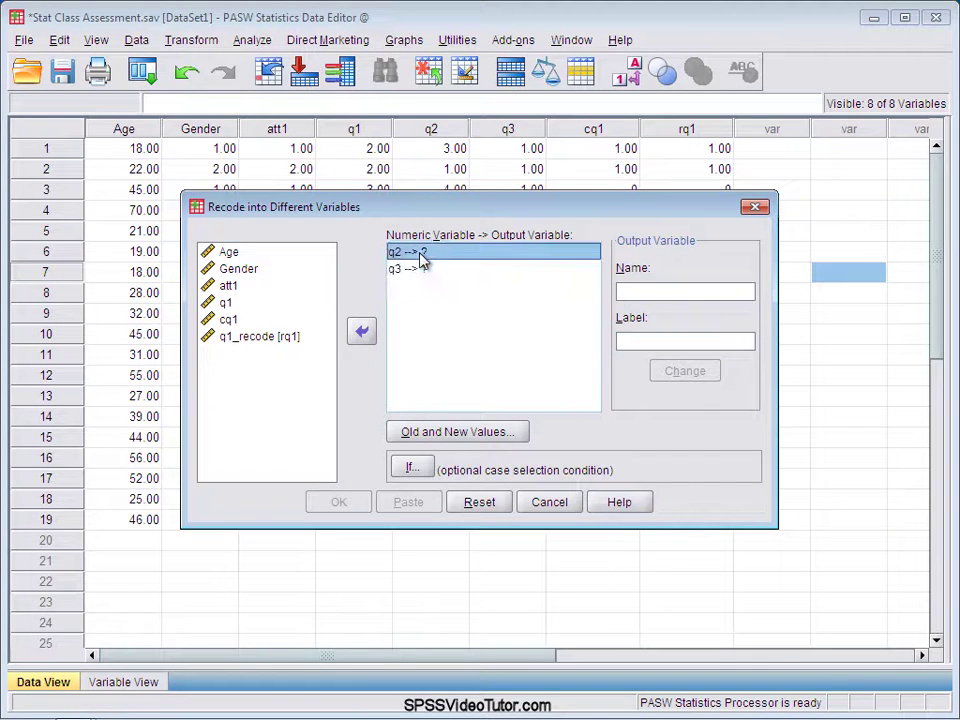
left_click(628, 291)
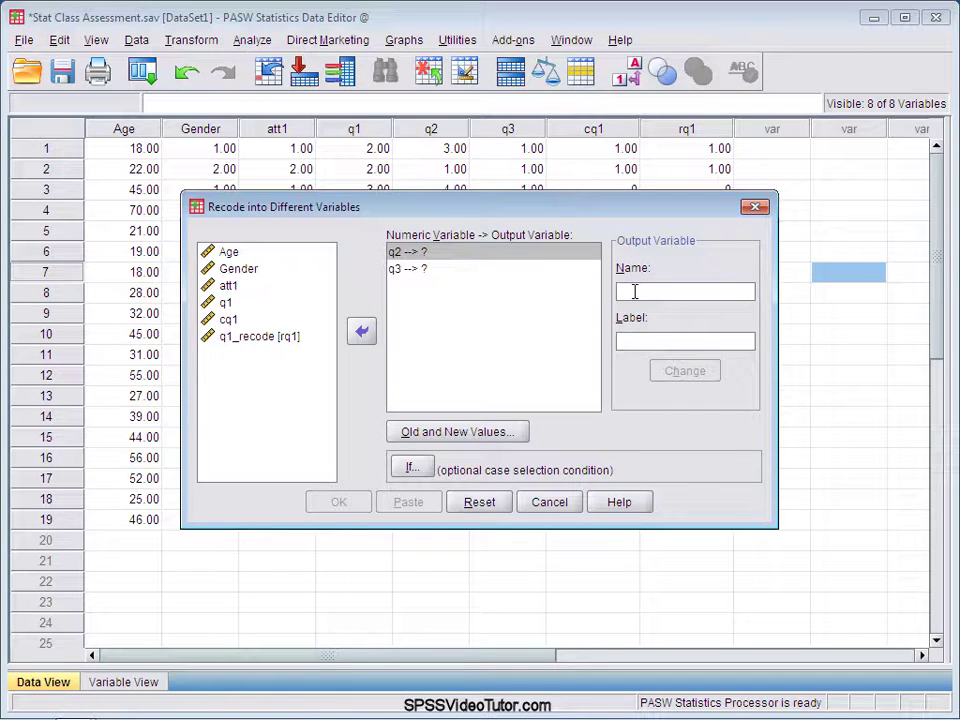
type("rq2")
left_click(645, 341)
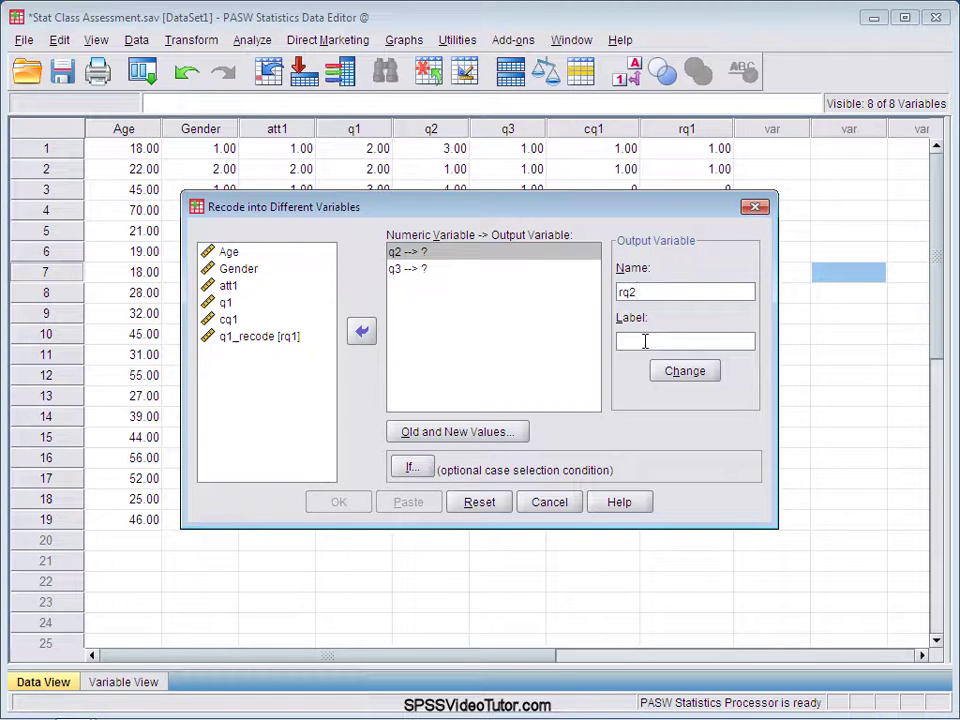
type("q2_recode")
left_click(681, 371)
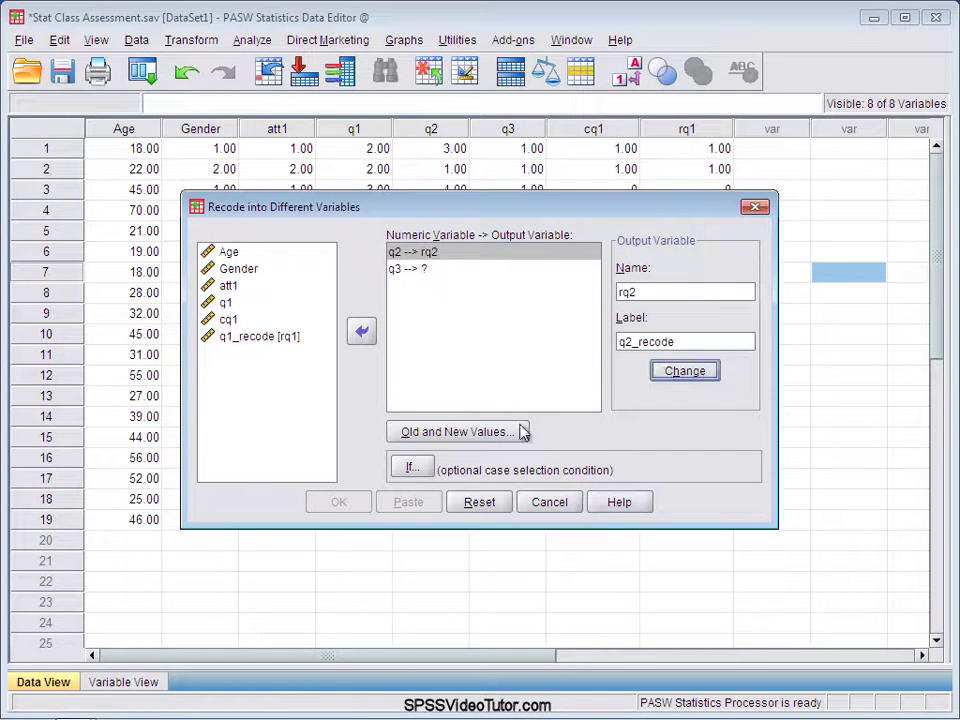
left_click(418, 256)
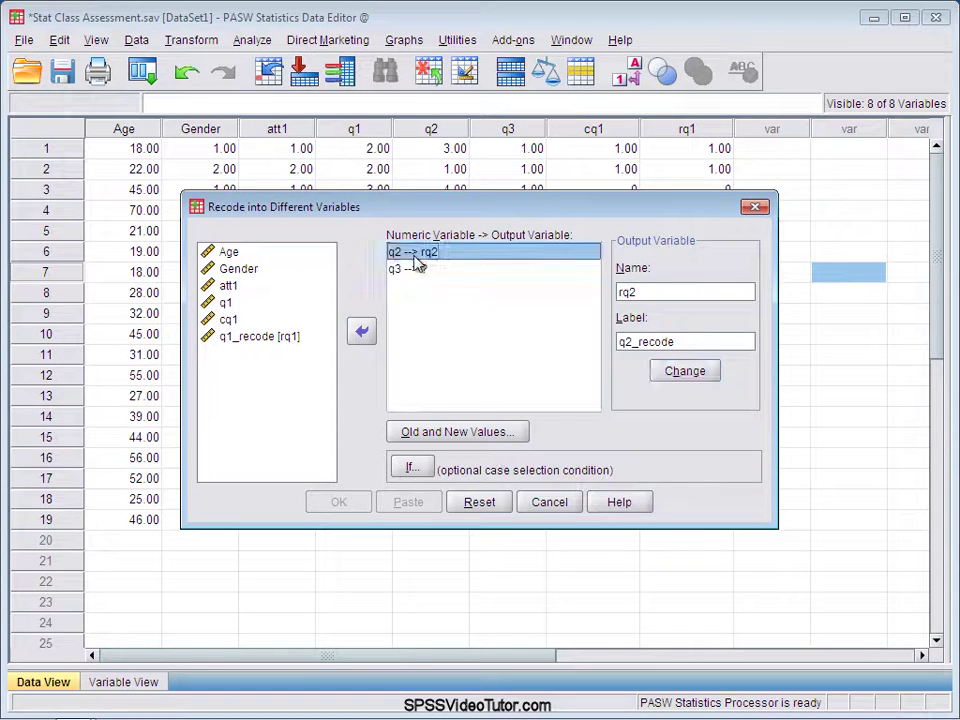
- Define value rules 3 → 1 and all other values → 0, then confirm them
left_click(483, 441)
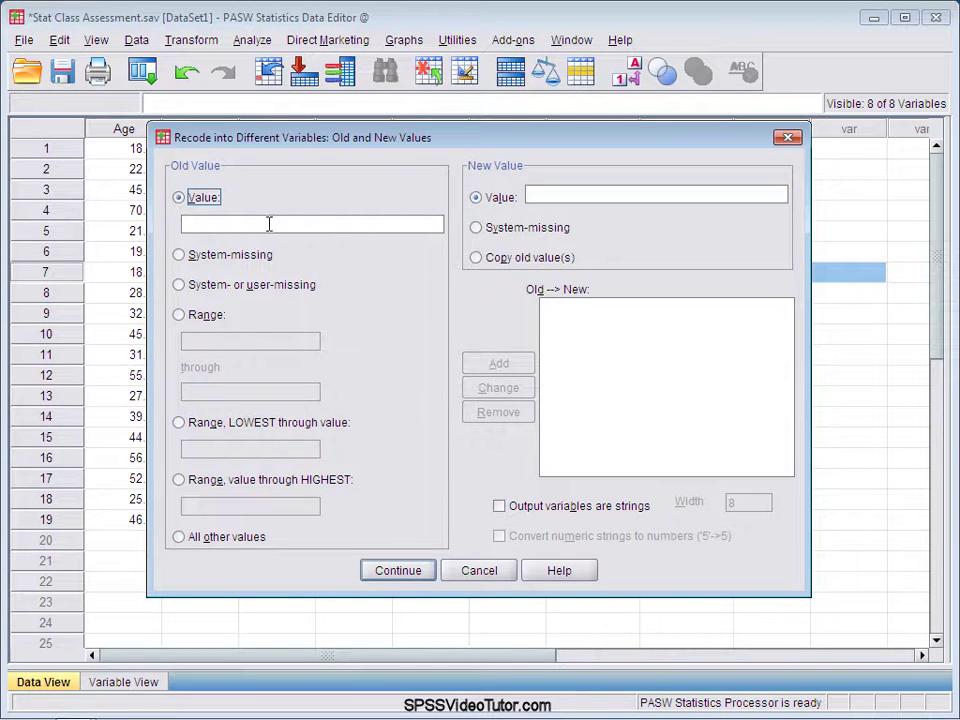
left_click(269, 224)
type("3")
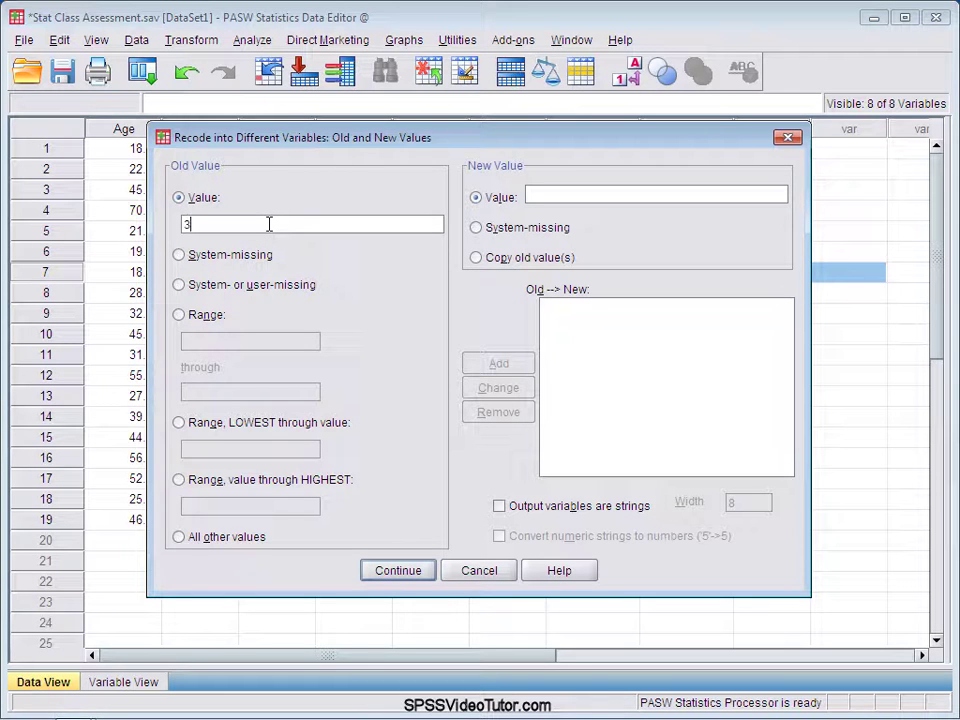
left_click(545, 194)
type("1")
left_click(492, 364)
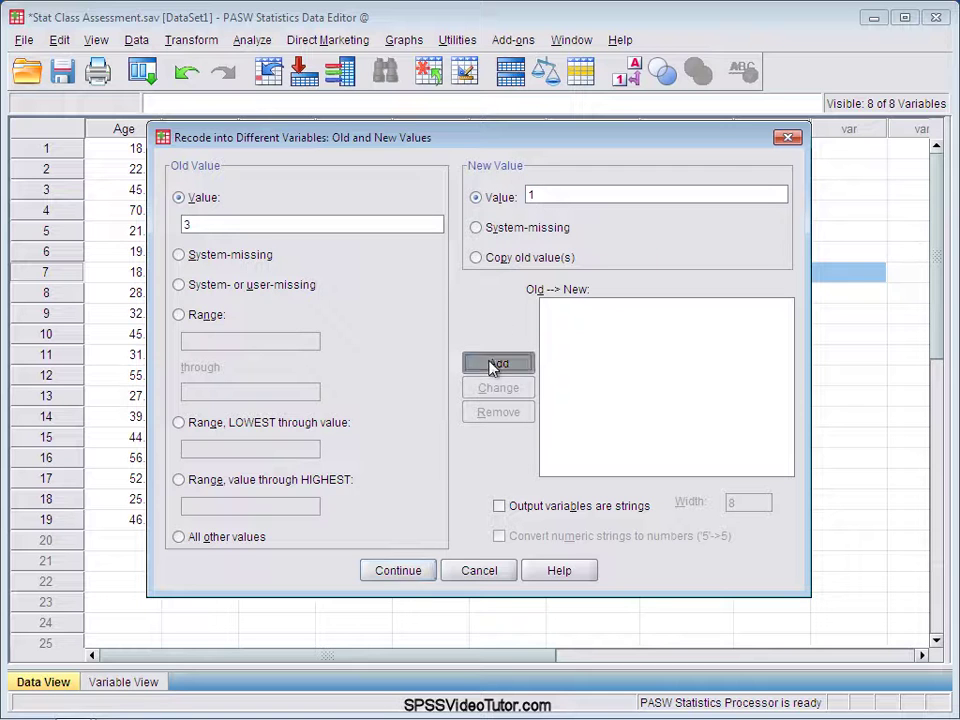
left_click(198, 538)
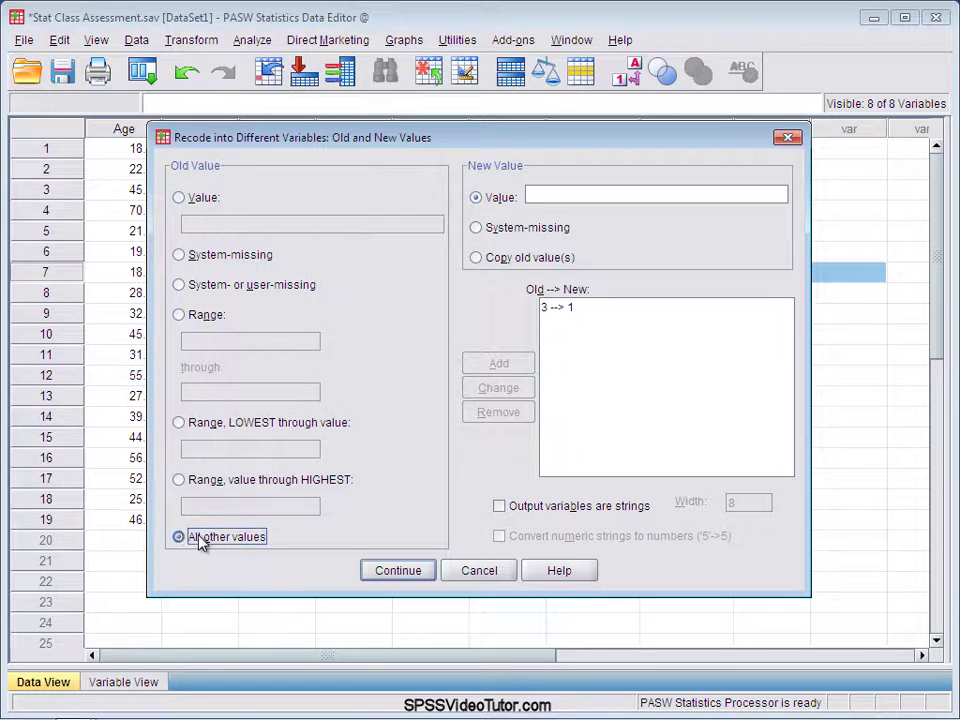
left_click(549, 196)
type("0")
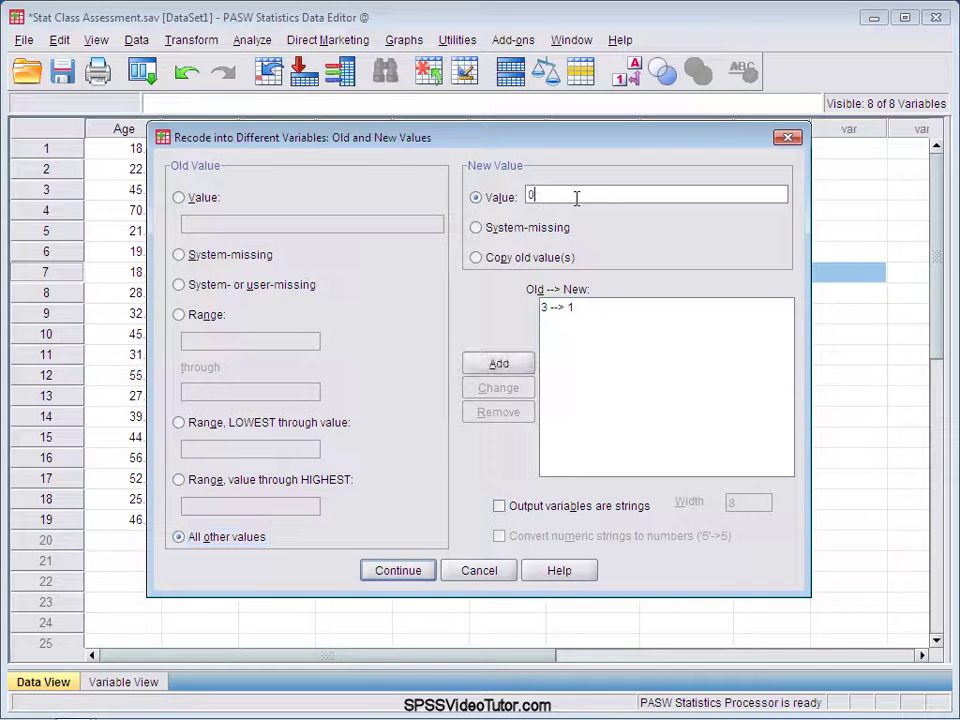
left_click(490, 369)
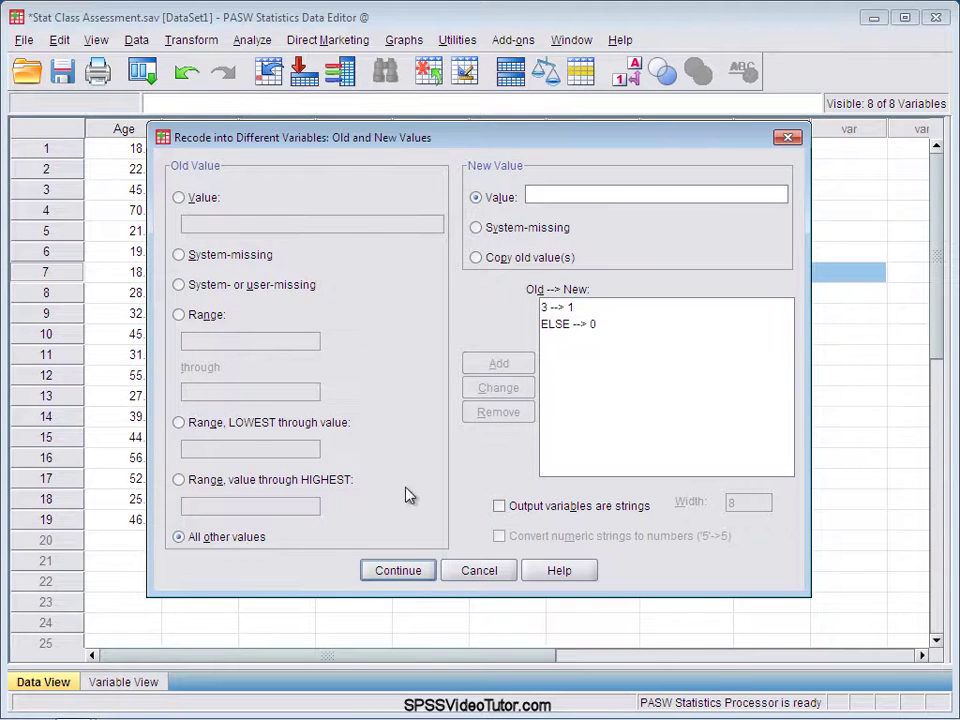
left_click(413, 576)
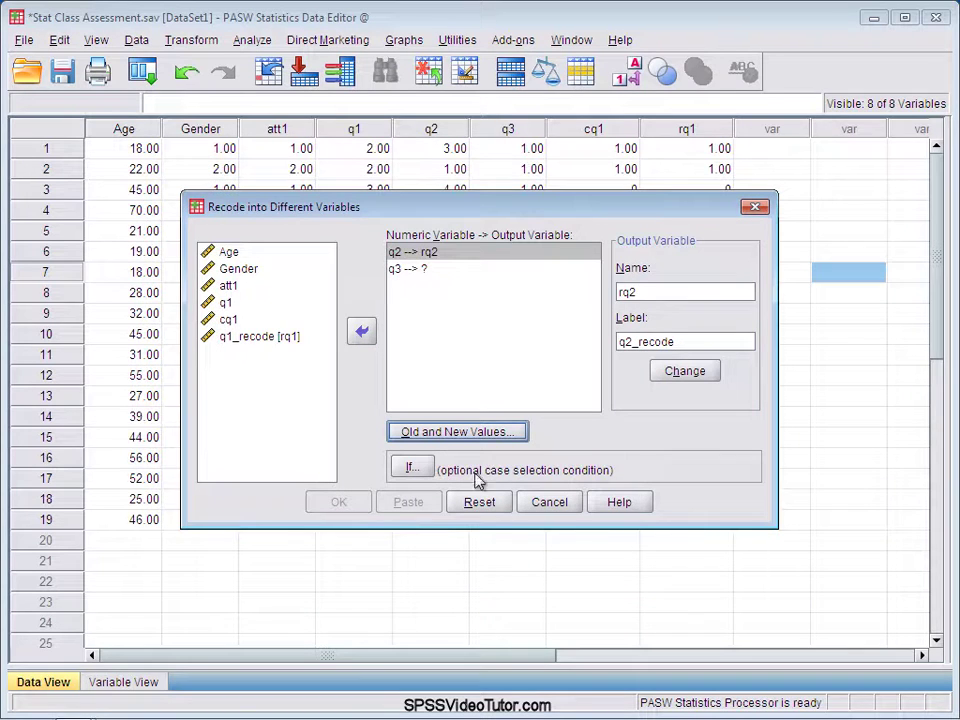
- Name q3's output variable rq3 with the label q3_recode, fixing a typo in the label
left_click(417, 270)
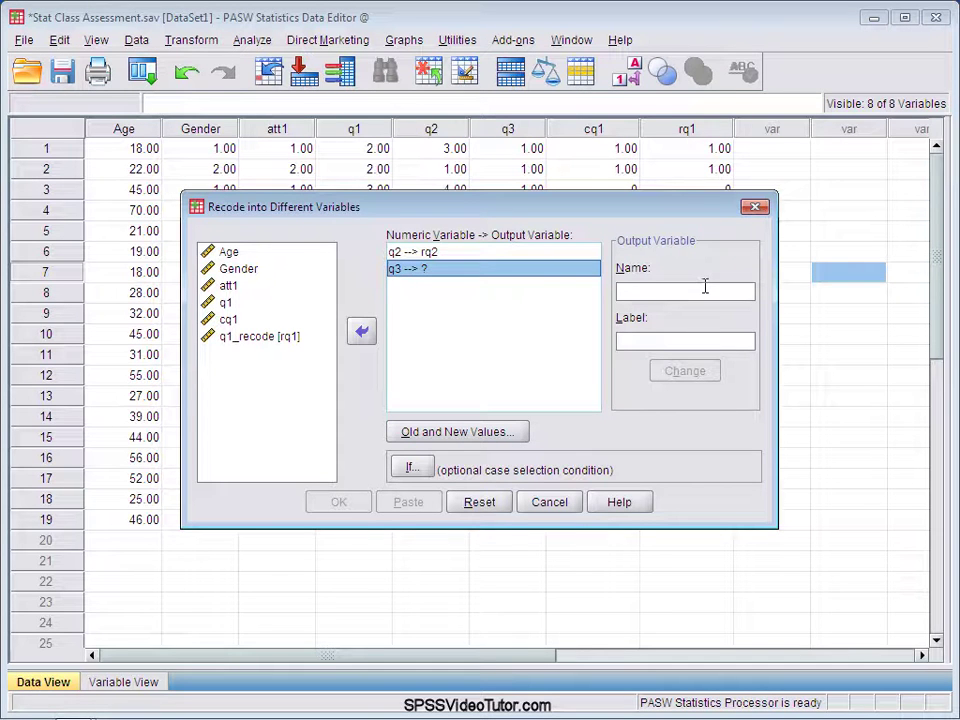
left_click(650, 292)
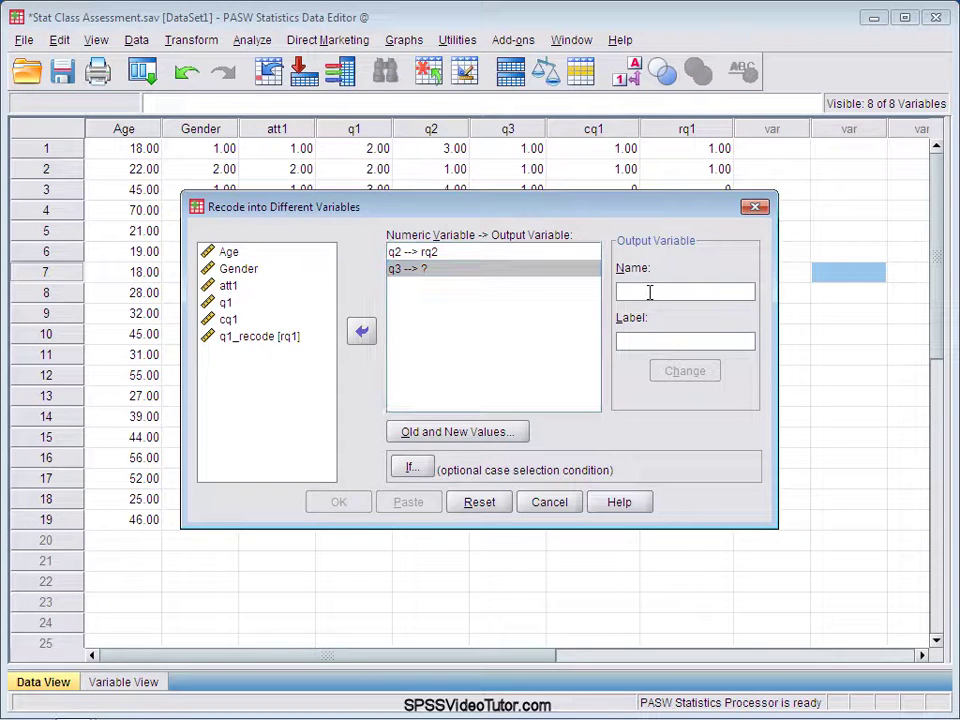
type("rq3")
left_click(640, 341)
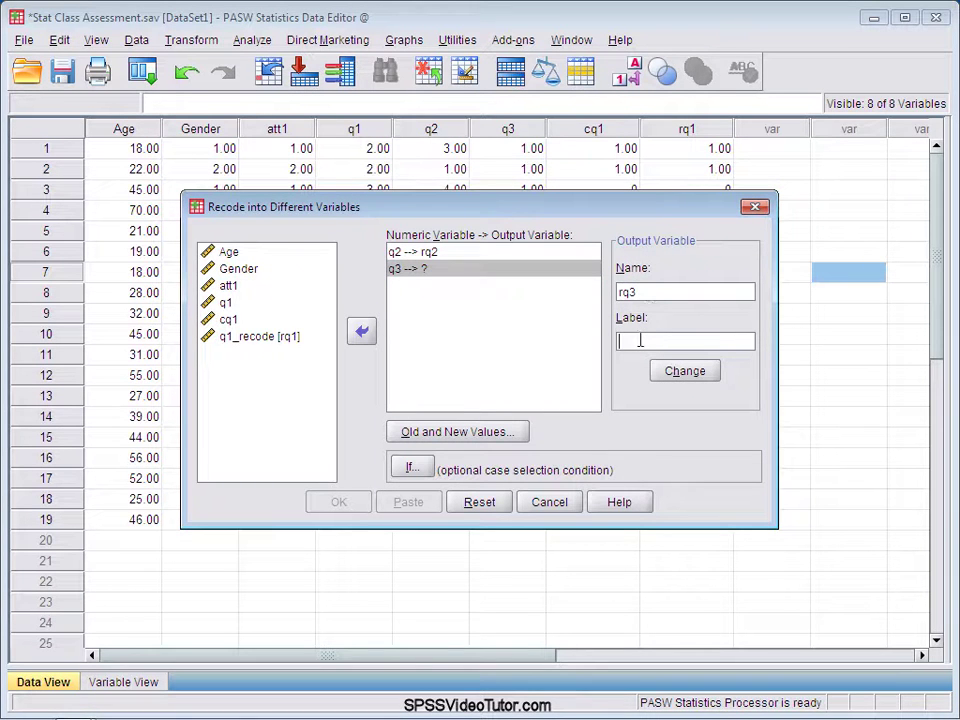
type("q3_recpde")
key("BackSpace")
key("BackSpace")
type("ode")
left_click(690, 370)
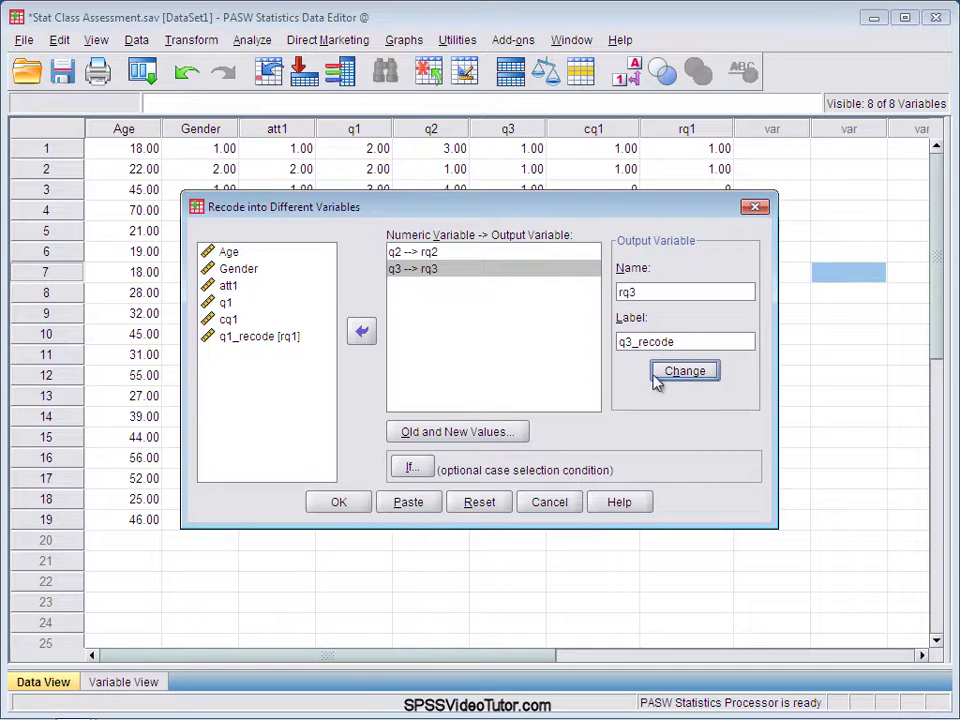
- Delete the existing 3 → 1 and ELSE → 0 recode rules
left_click(502, 441)
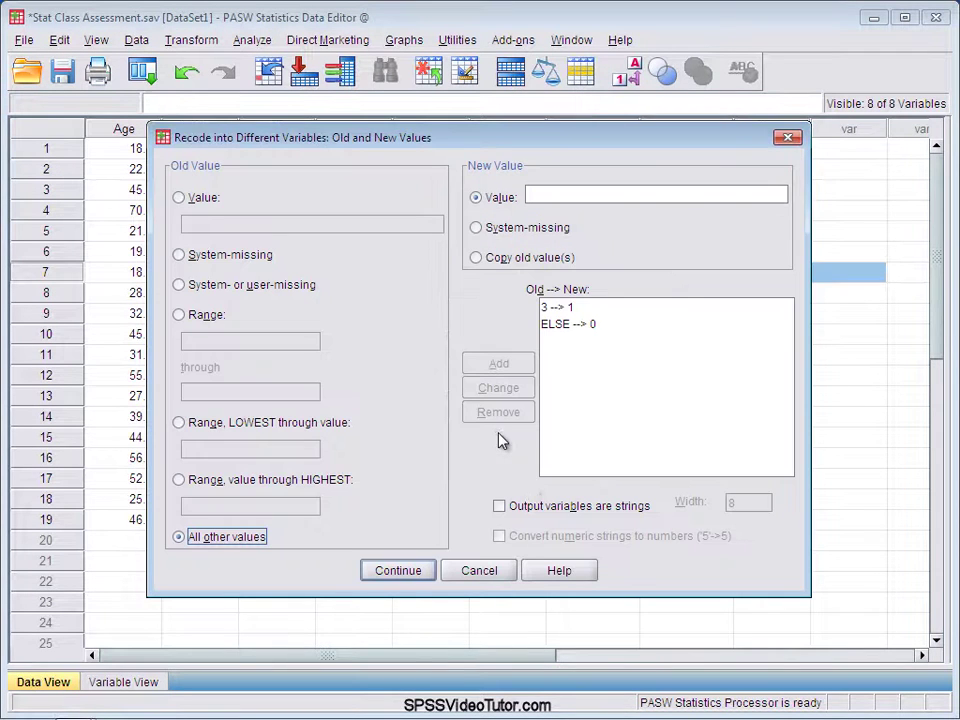
left_click(570, 309)
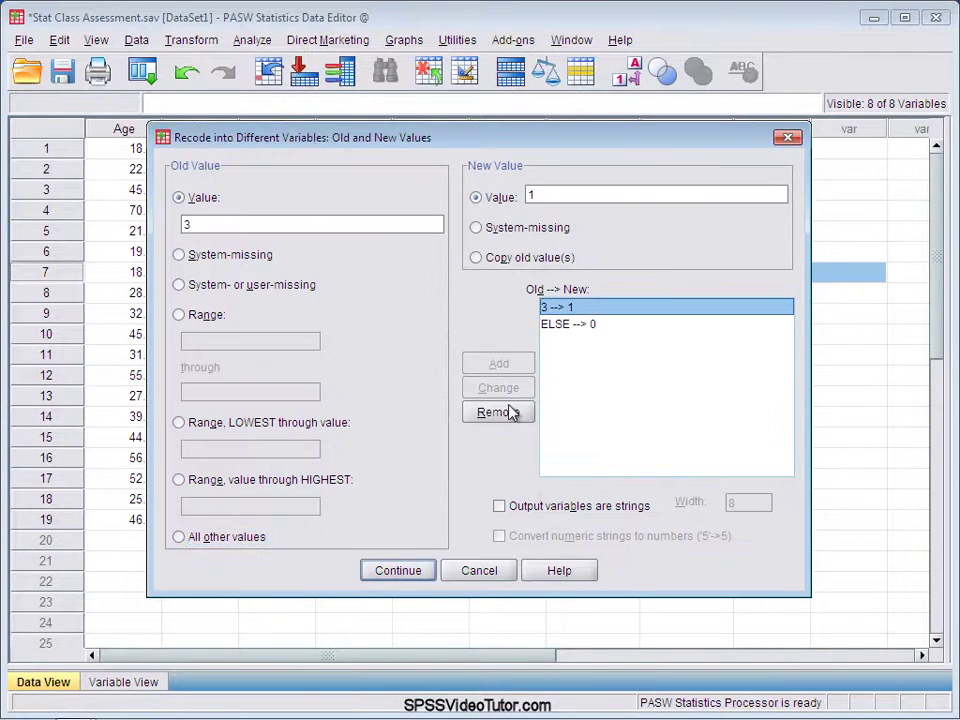
left_click(511, 412)
left_click(552, 309)
left_click(506, 413)
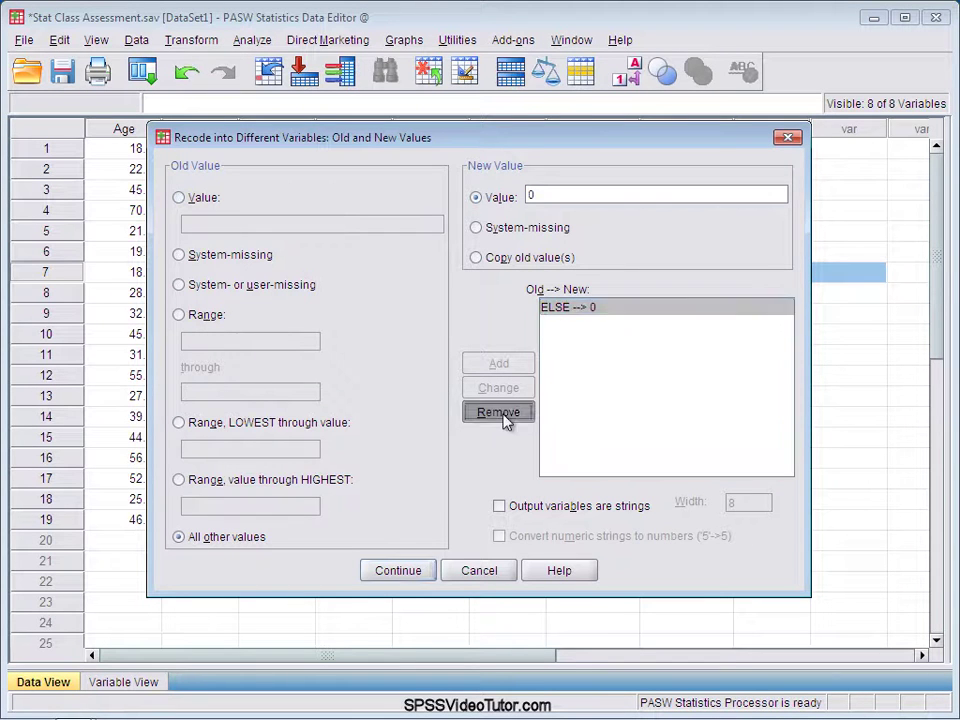
- Add new rules 1 → 1 and all other values → 0, then confirm them
left_click(179, 197)
left_click(212, 225)
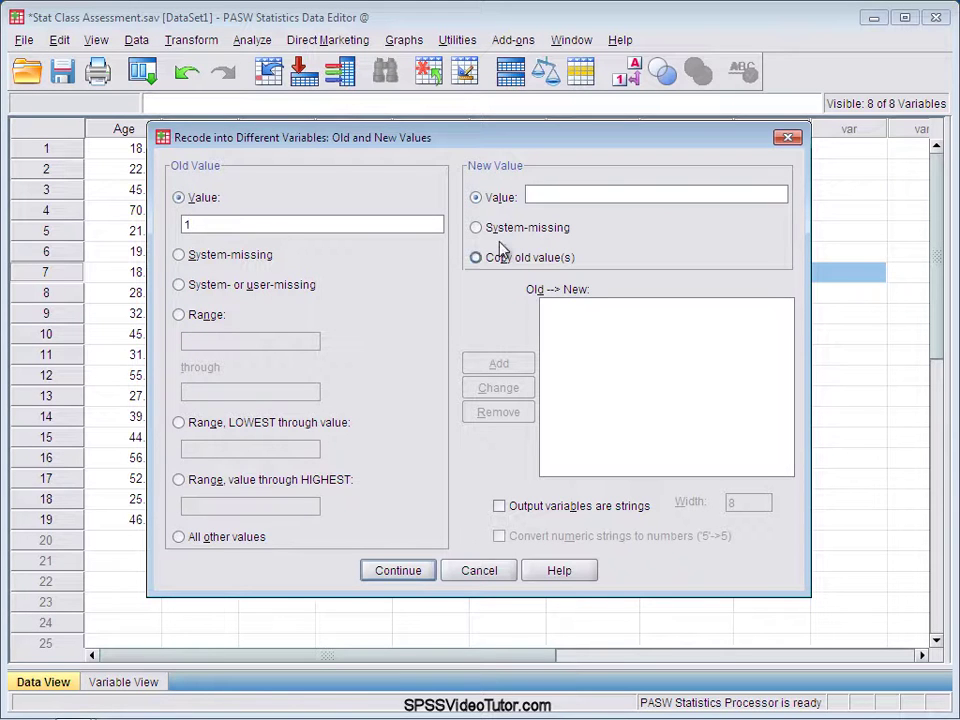
left_click(546, 197)
type("1")
left_click(500, 365)
left_click(179, 538)
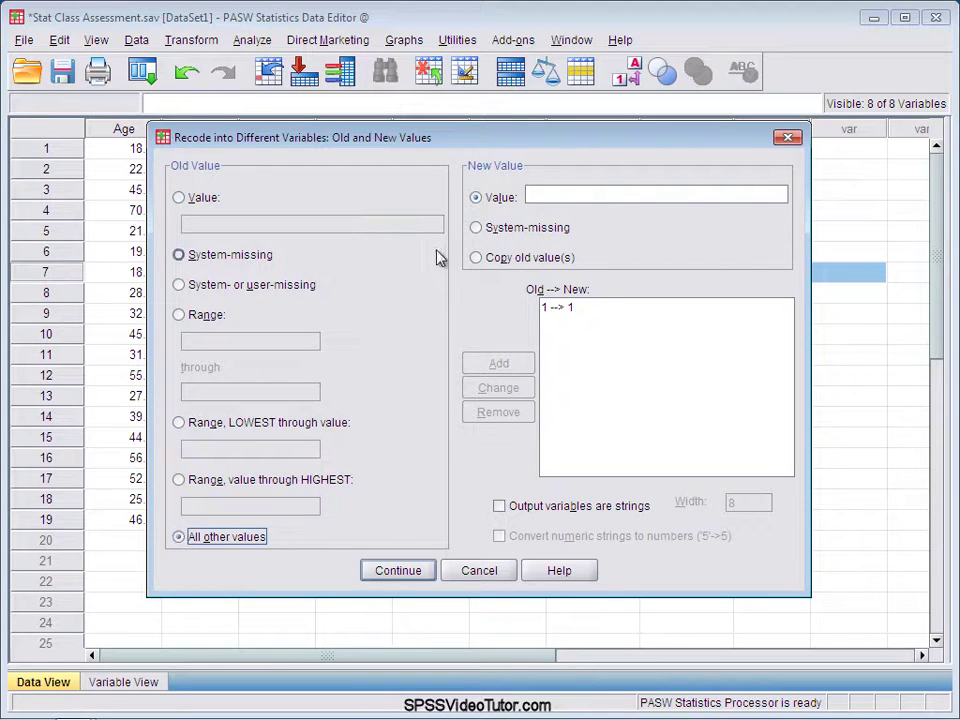
left_click(557, 194)
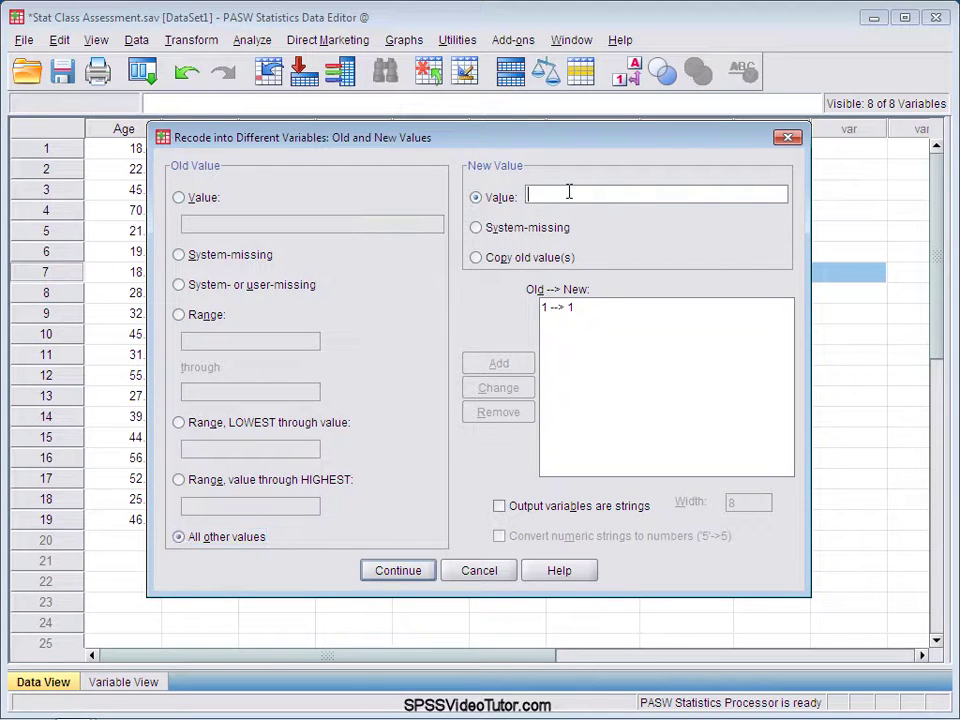
type("0")
left_click(503, 367)
left_click(416, 575)
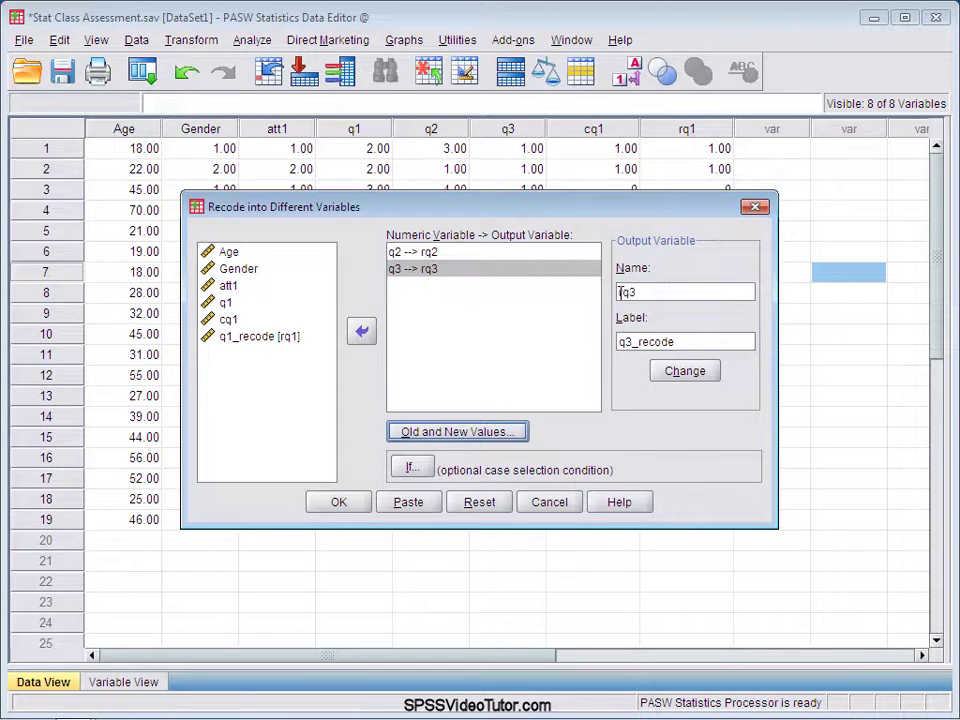
left_click(339, 503)
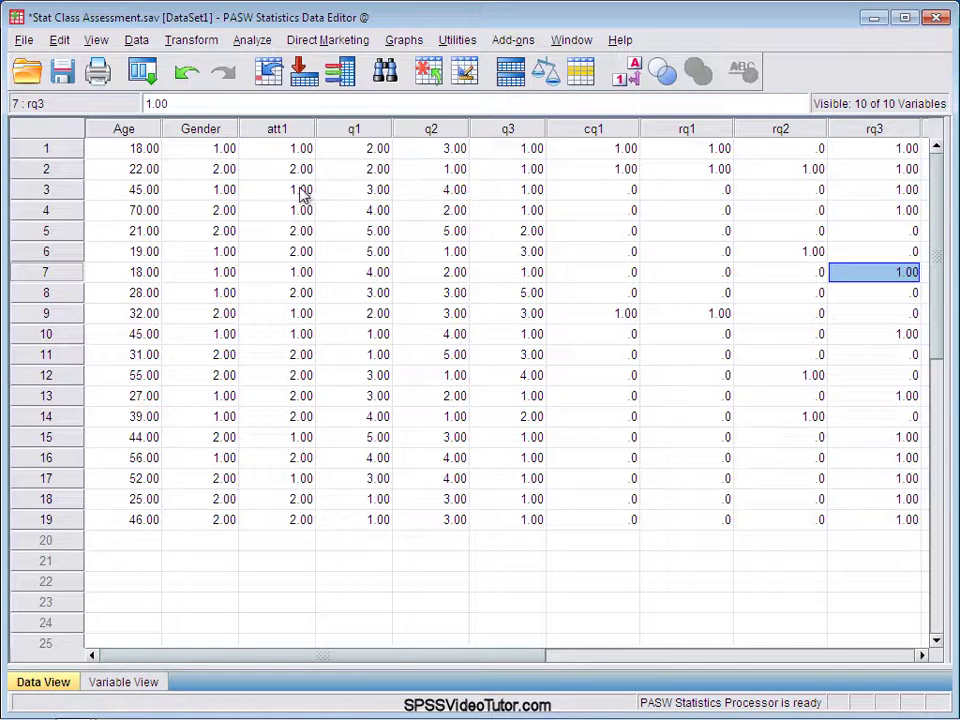
- Reset Compute Variable and enter total as the target variable
left_click(197, 43)
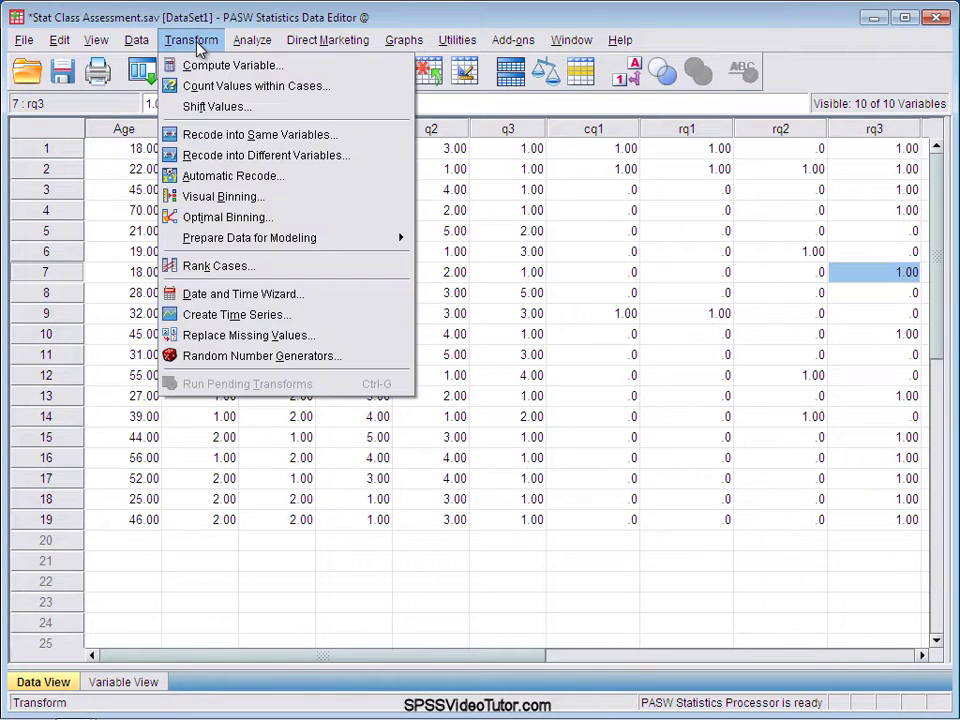
left_click(216, 67)
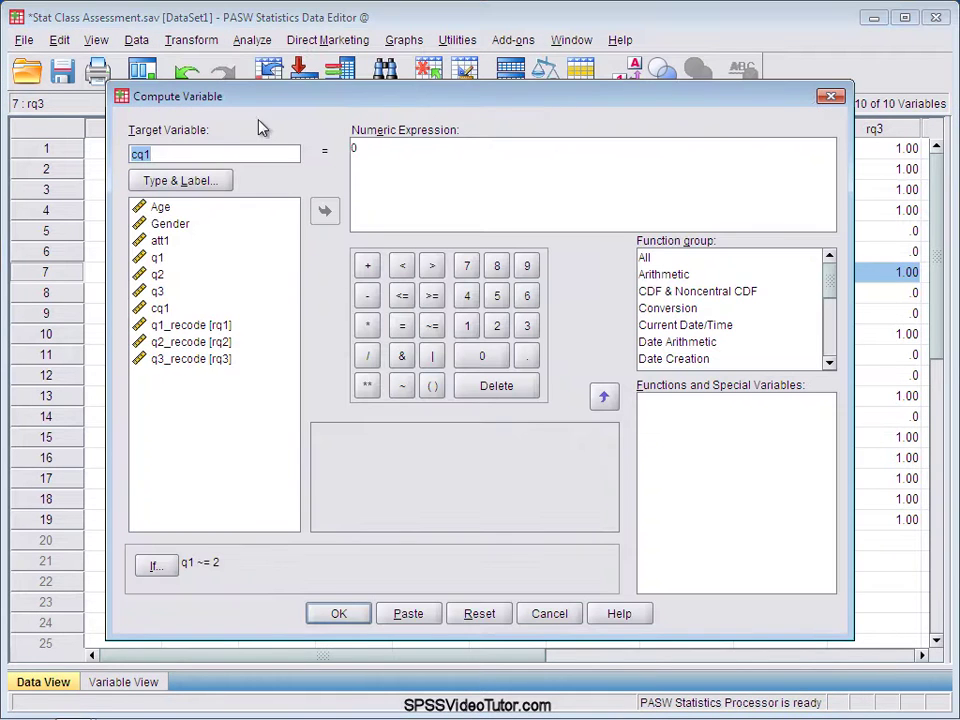
left_click(492, 614)
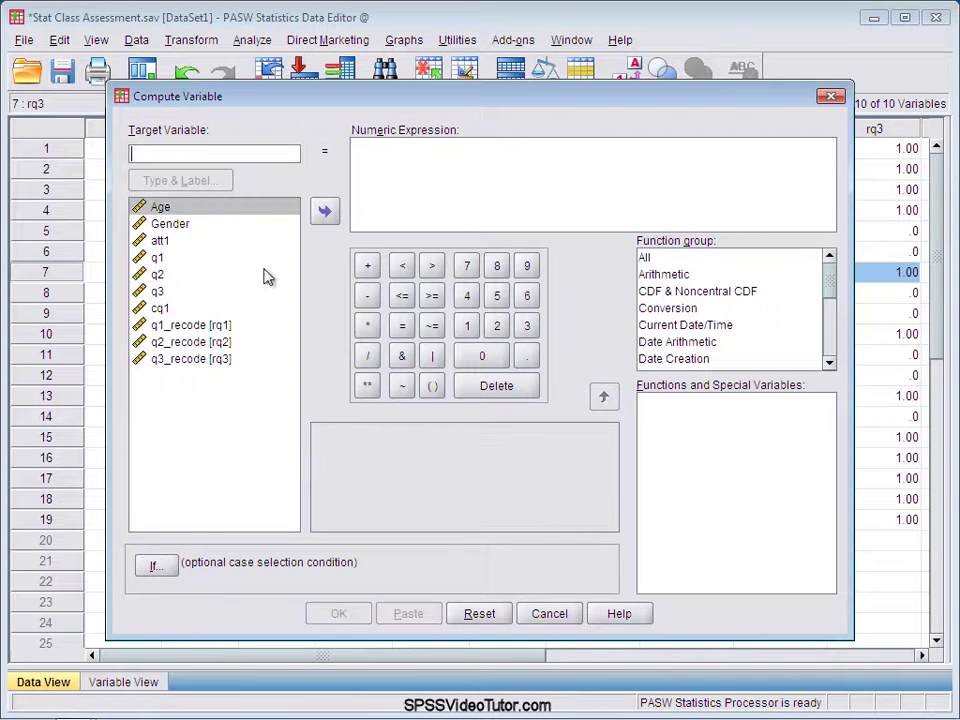
left_click(251, 153)
type("total")
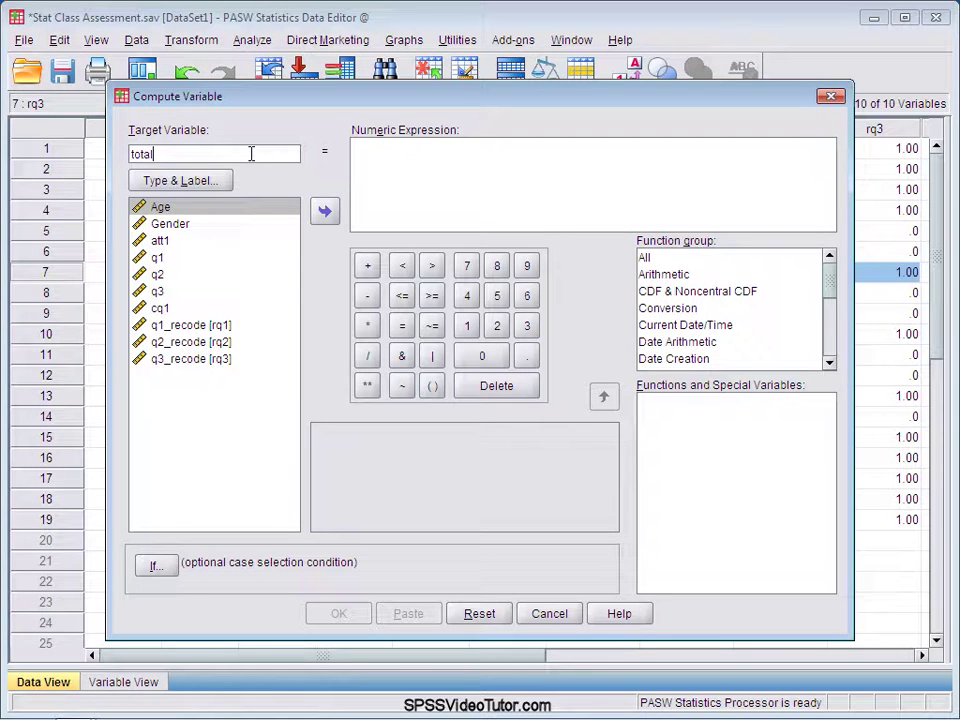
- Build the numeric expression rq1 + rq2 + rq3 for total
left_click(185, 327)
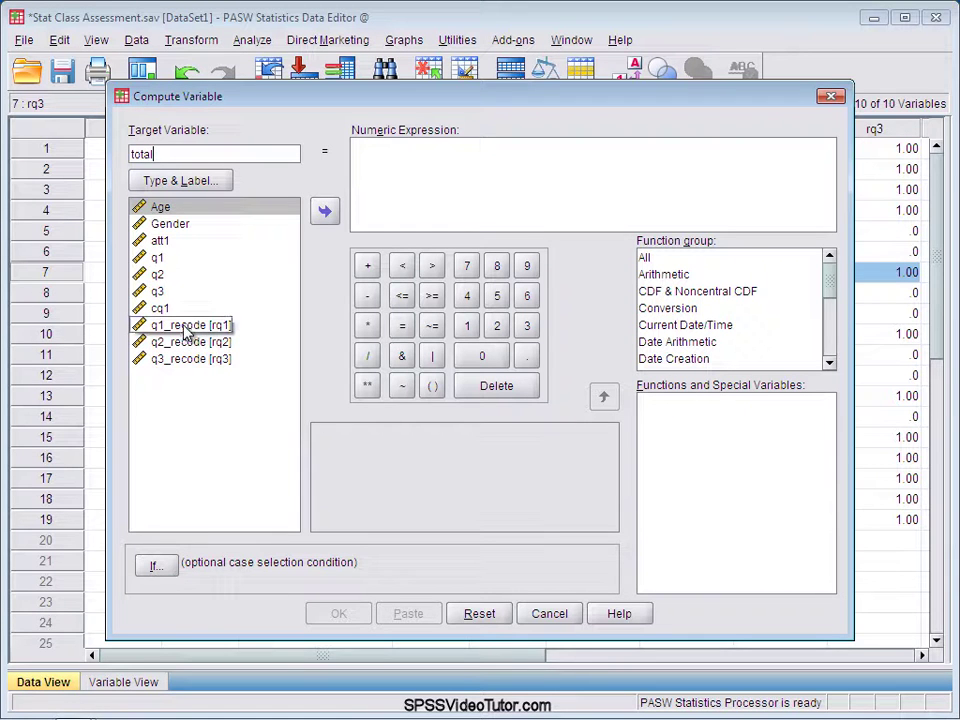
double_click(185, 329)
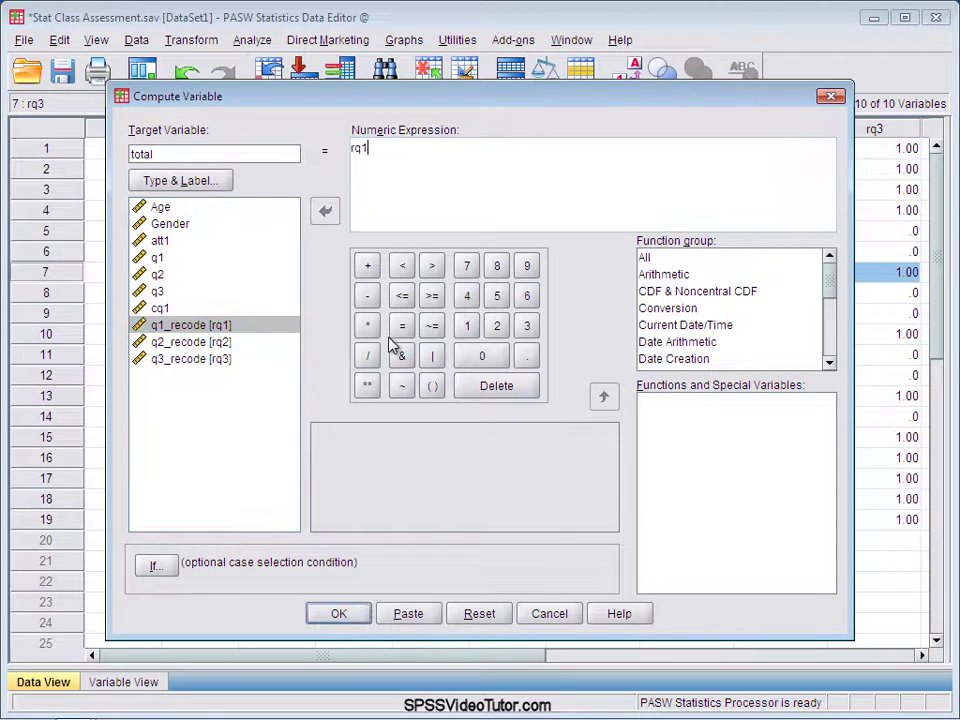
left_click(367, 266)
double_click(203, 345)
left_click(367, 266)
double_click(212, 359)
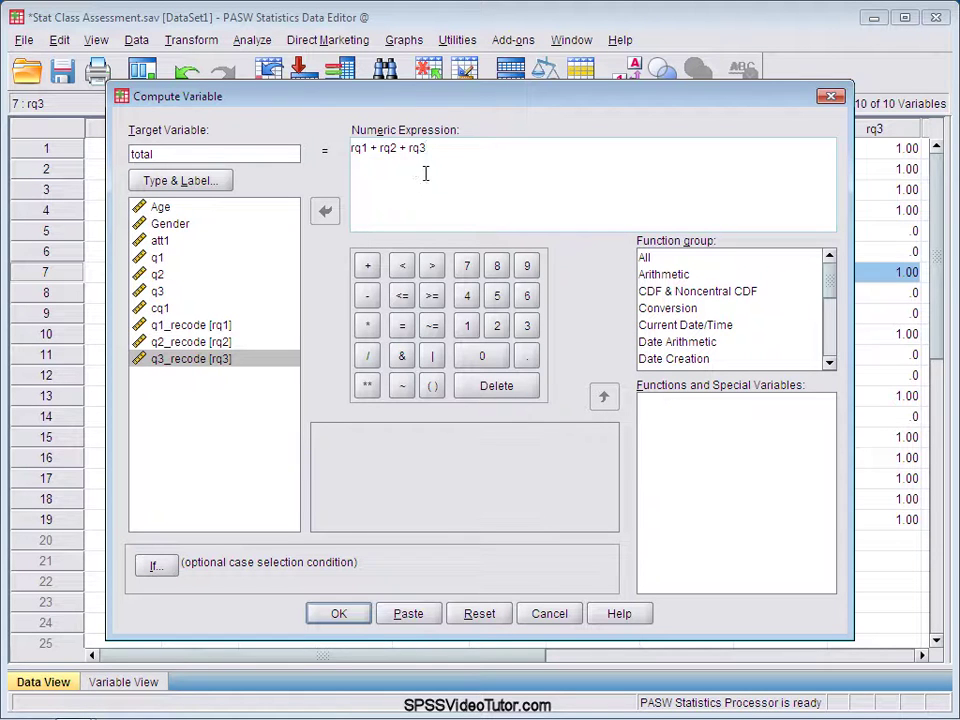
- Replace the rq1 + rq2 + rq3 expression with the Sum function from the All function group
left_click_drag(437, 148, 352, 148)
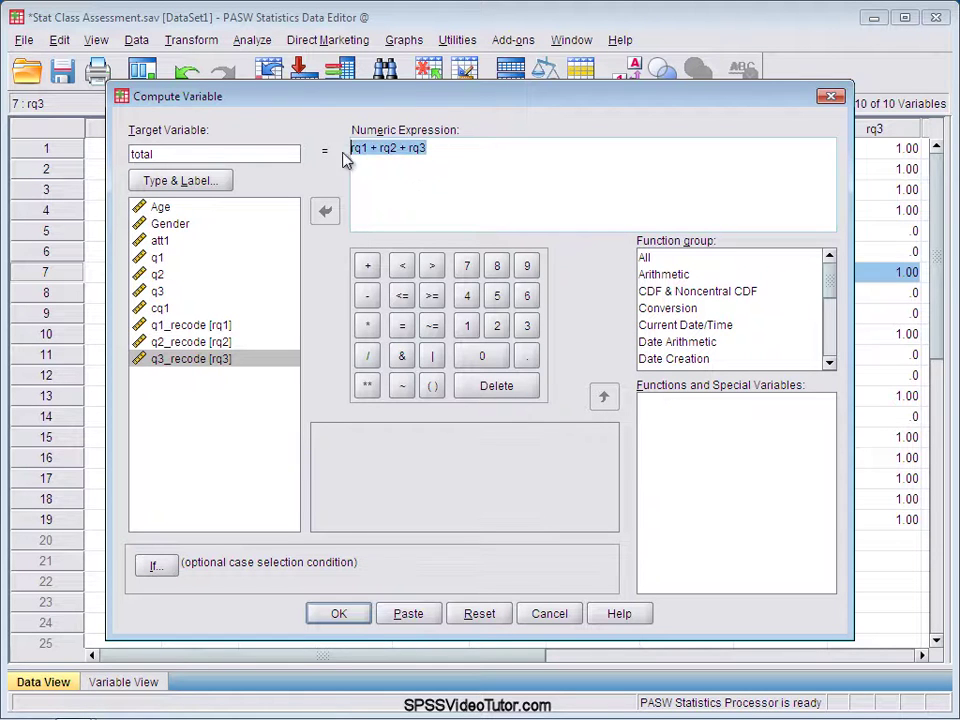
key("Delete")
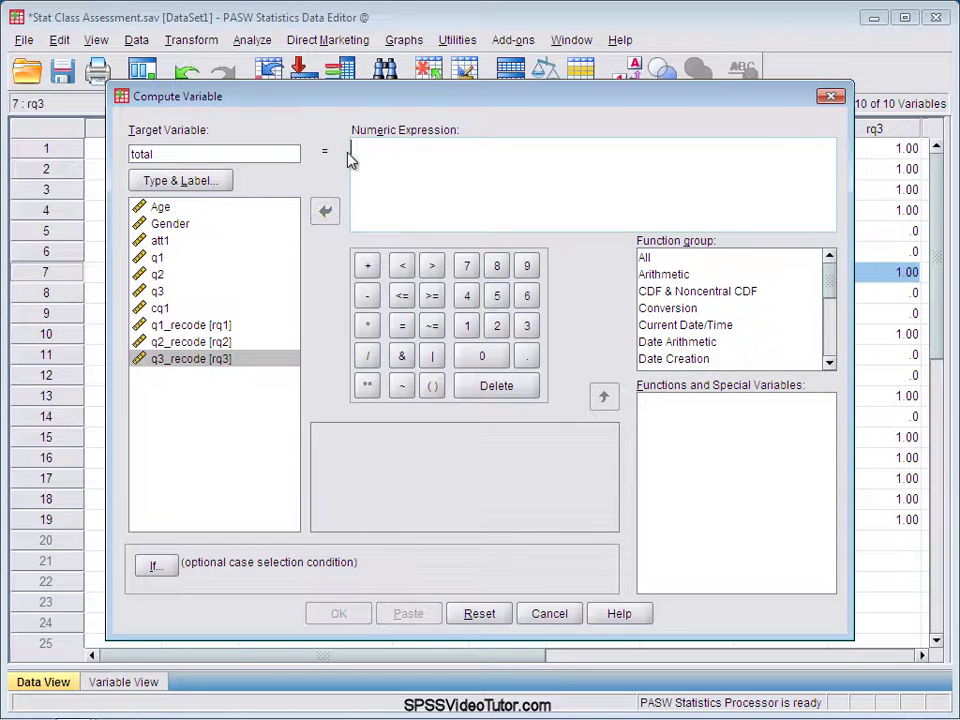
left_click(643, 258)
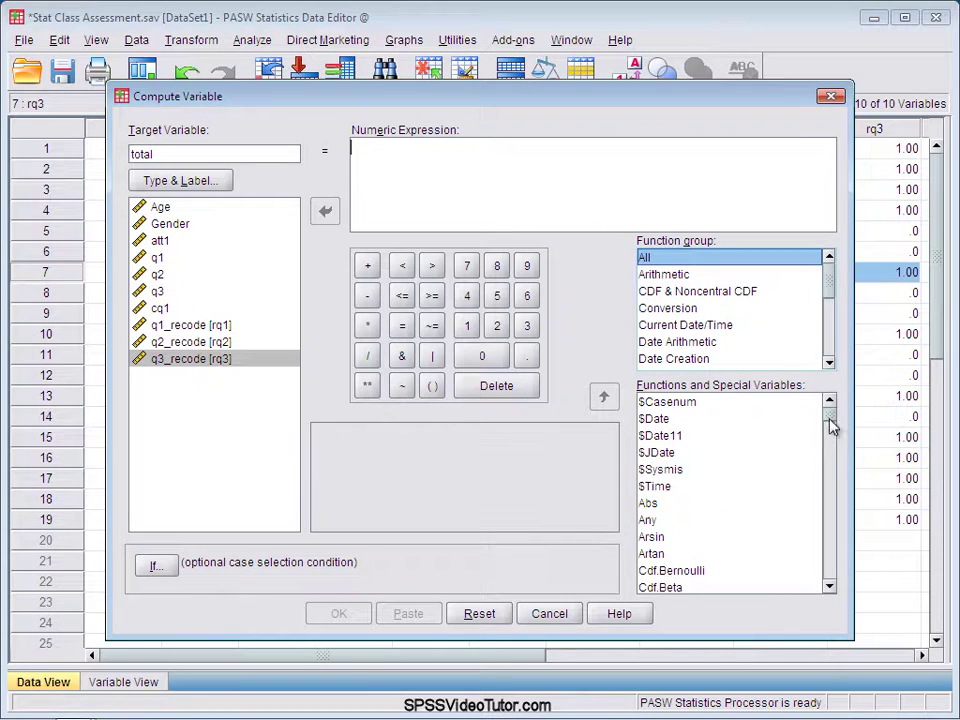
left_click_drag(831, 424, 828, 563)
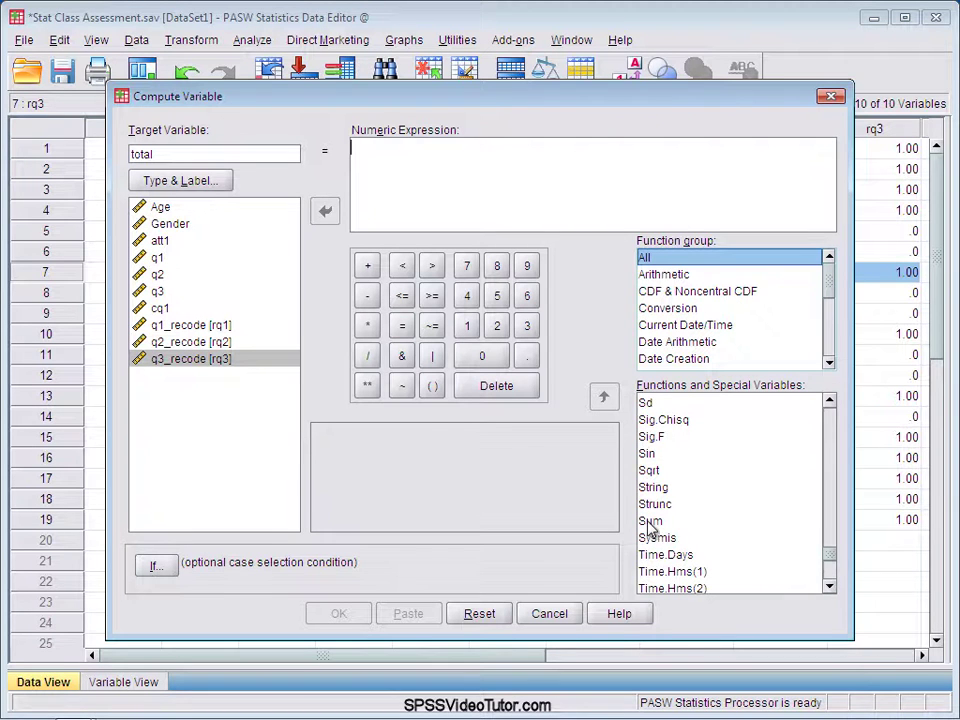
double_click(649, 521)
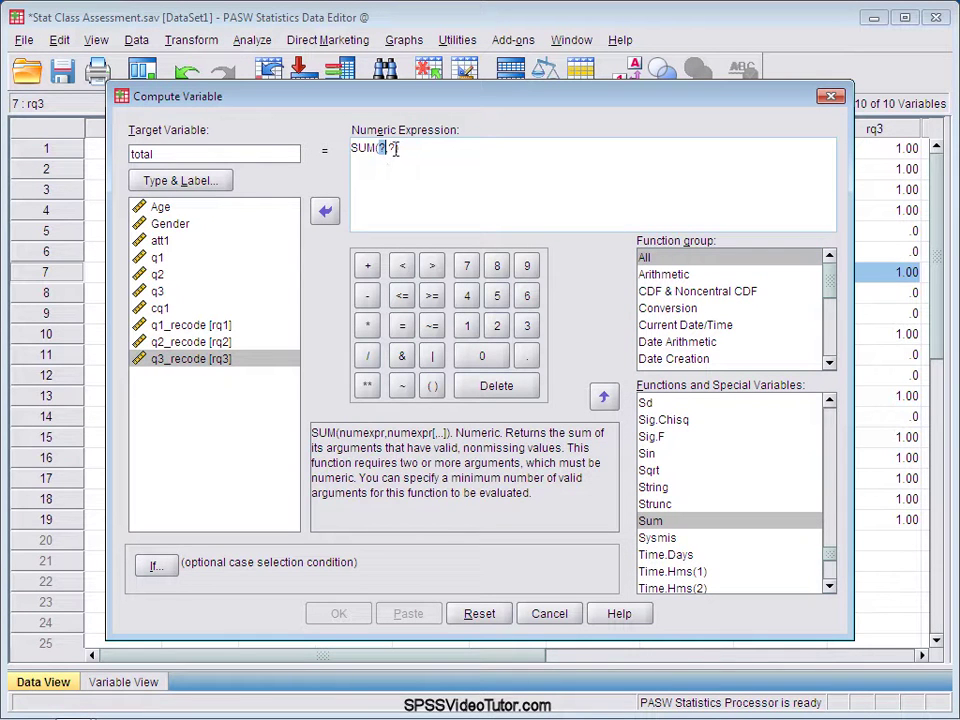
- Fill in the Sum arguments so the expression reads SUM(rq1 to rq3)
double_click(184, 326)
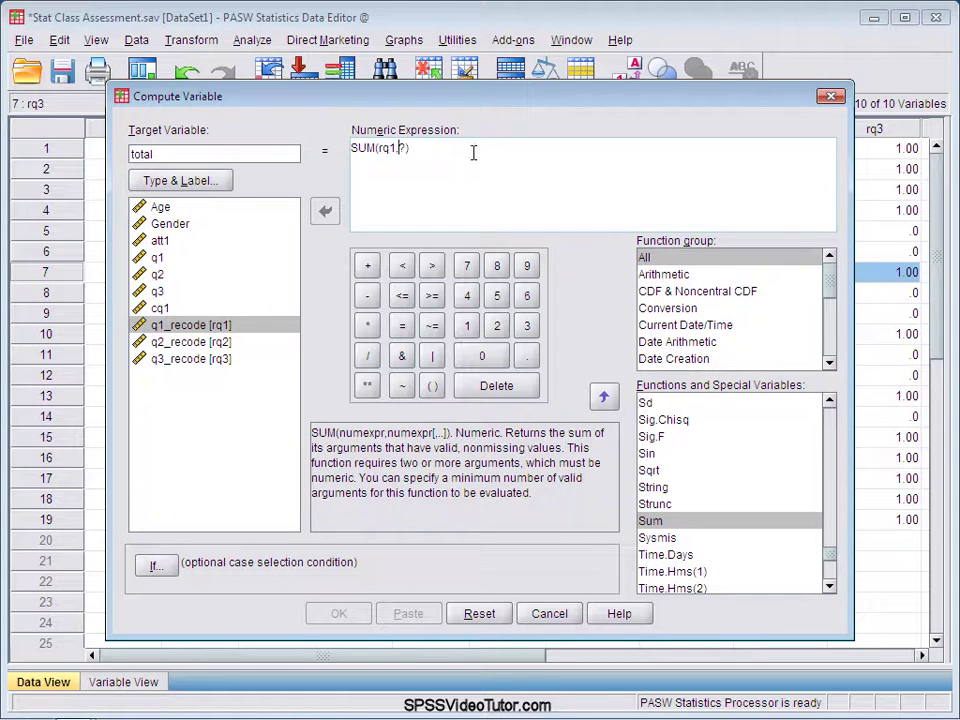
key("BackSpace")
key("BackSpace")
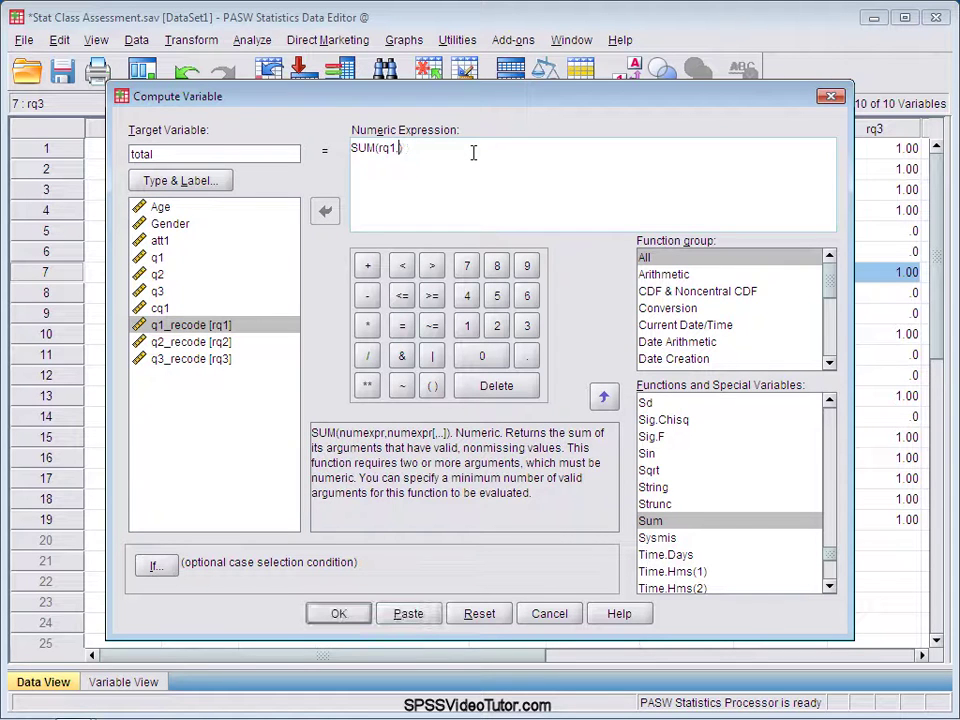
double_click(193, 343)
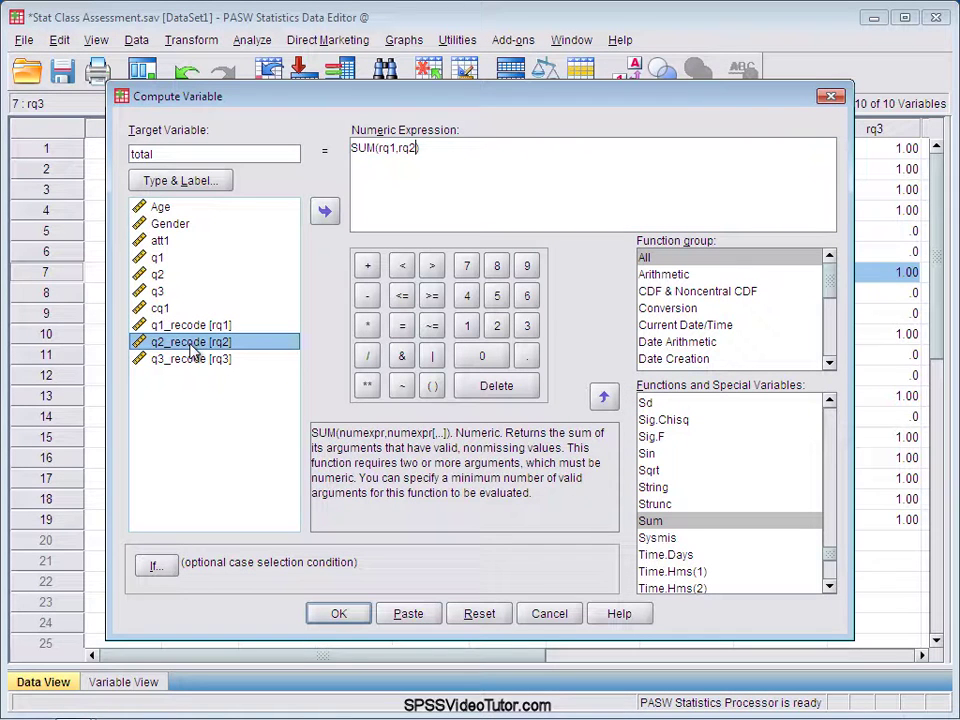
left_click(420, 155)
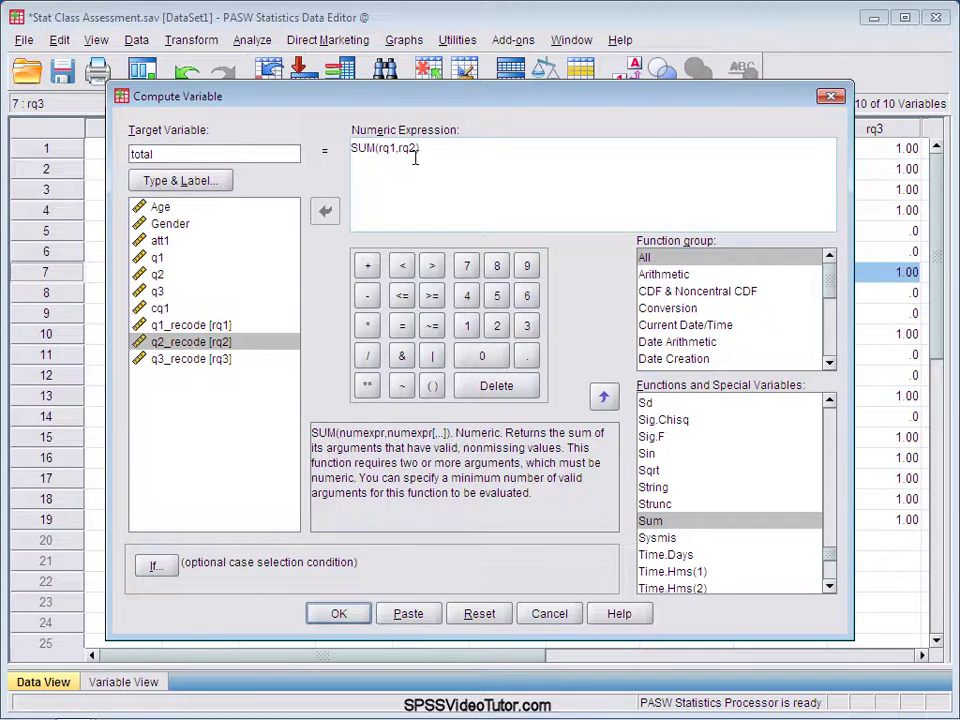
left_click(198, 364)
double_click(198, 362)
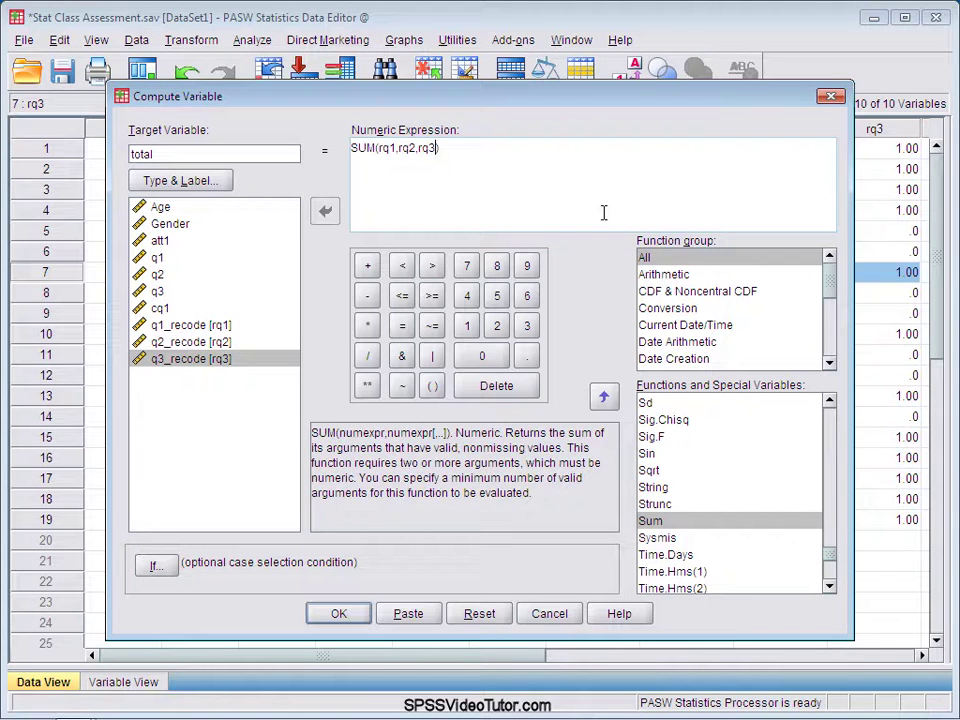
double_click(405, 148)
key("BackSpace")
key("BackSpace")
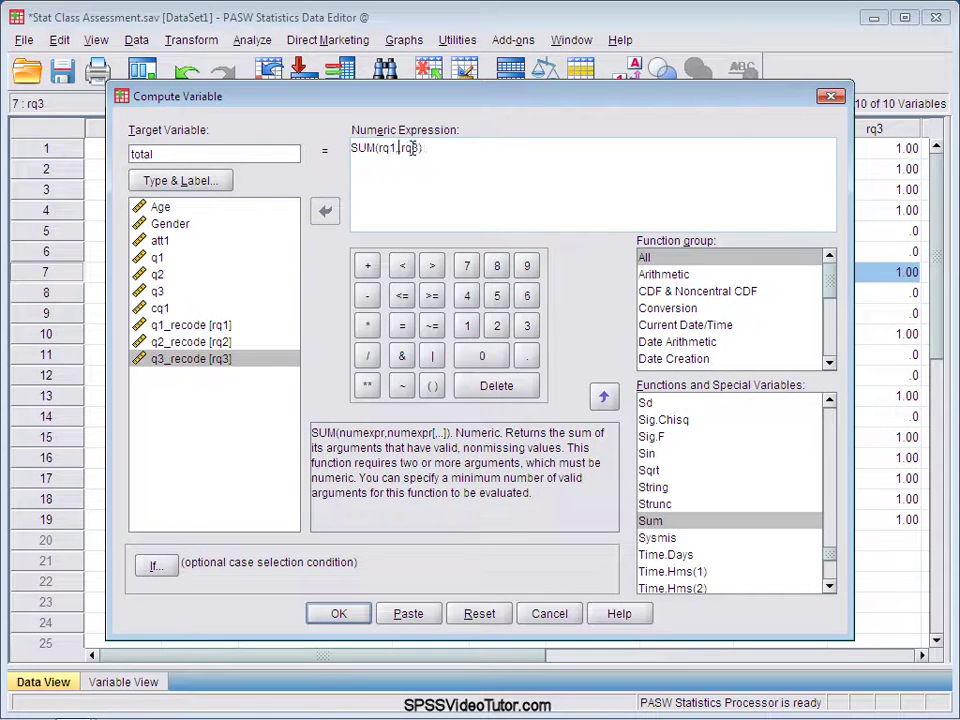
type("to")
key("BackSpace")
left_click(338, 613)
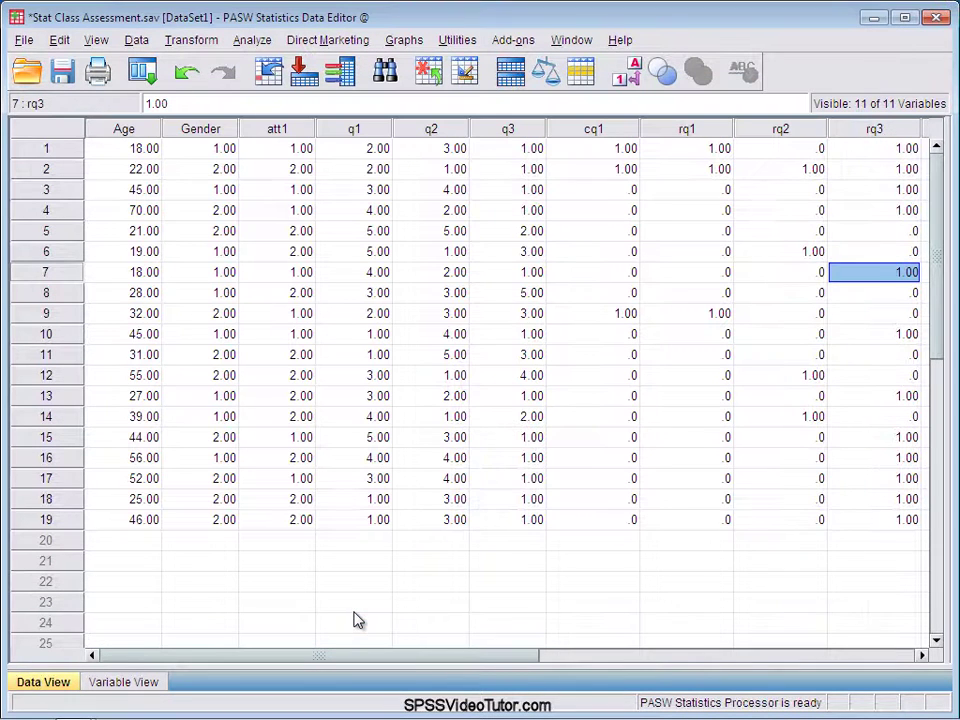
left_click_drag(467, 655, 560, 662)
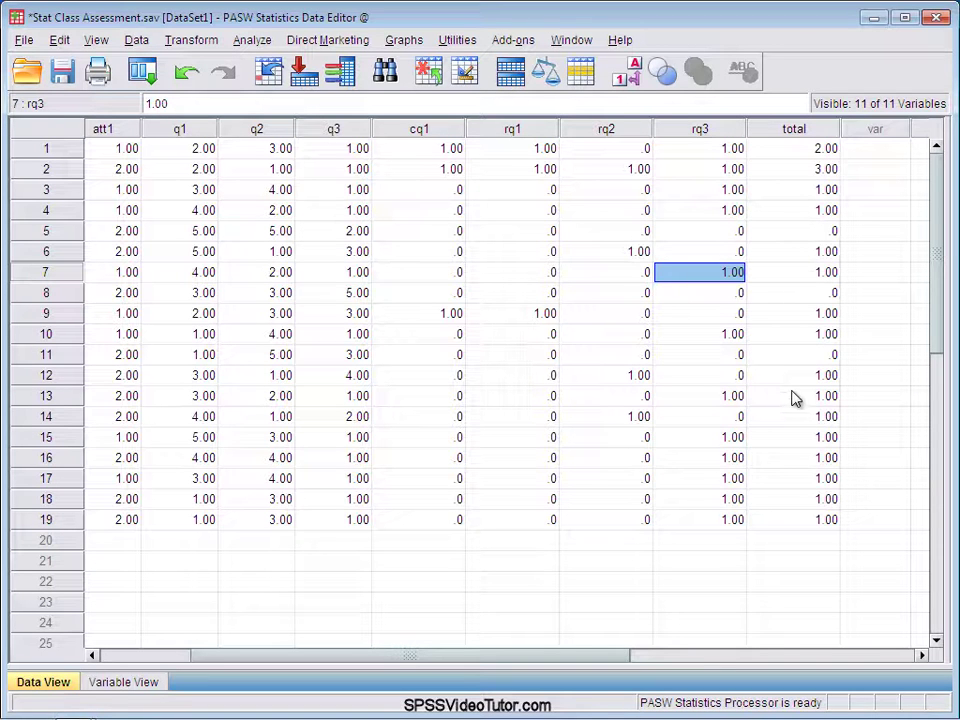
left_click_drag(486, 658, 337, 655)
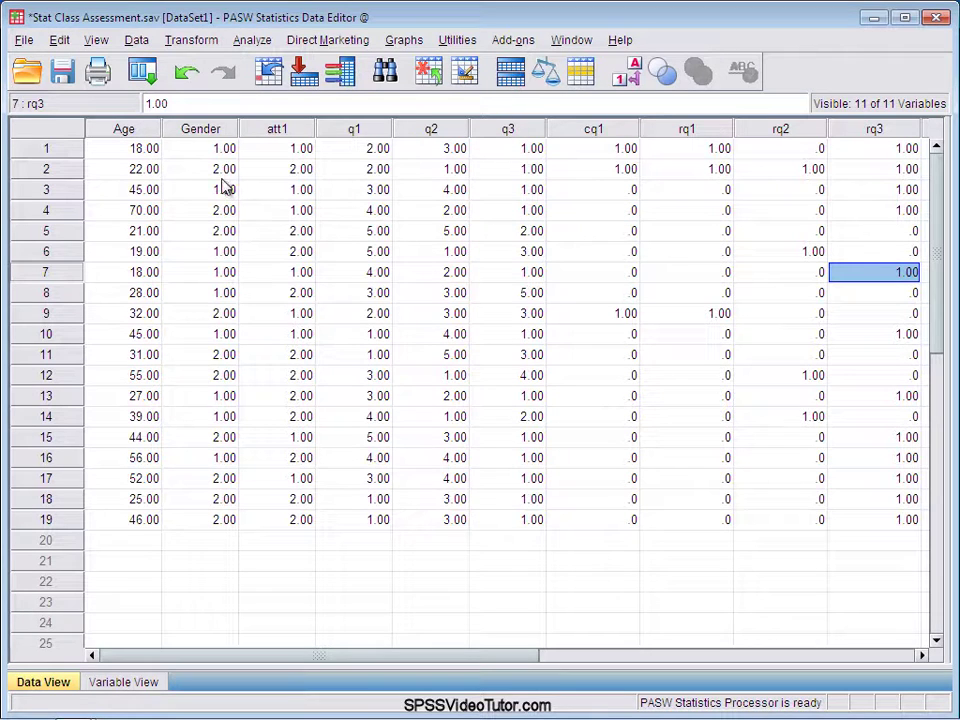
- Choose att1 as the variable for Recode into Same Variables
left_click(189, 42)
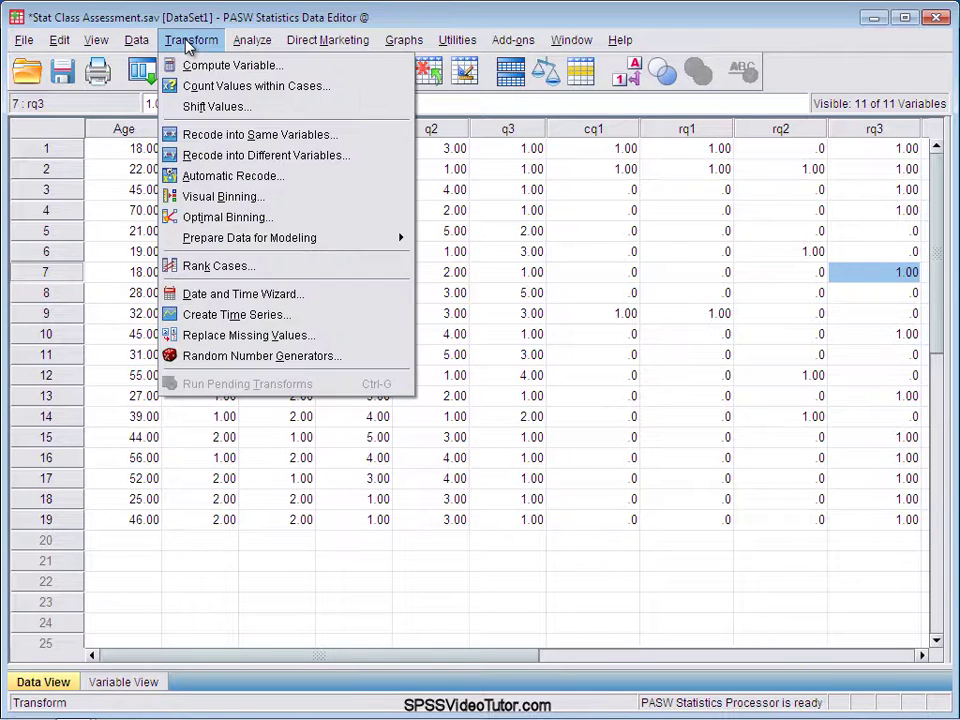
left_click(237, 141)
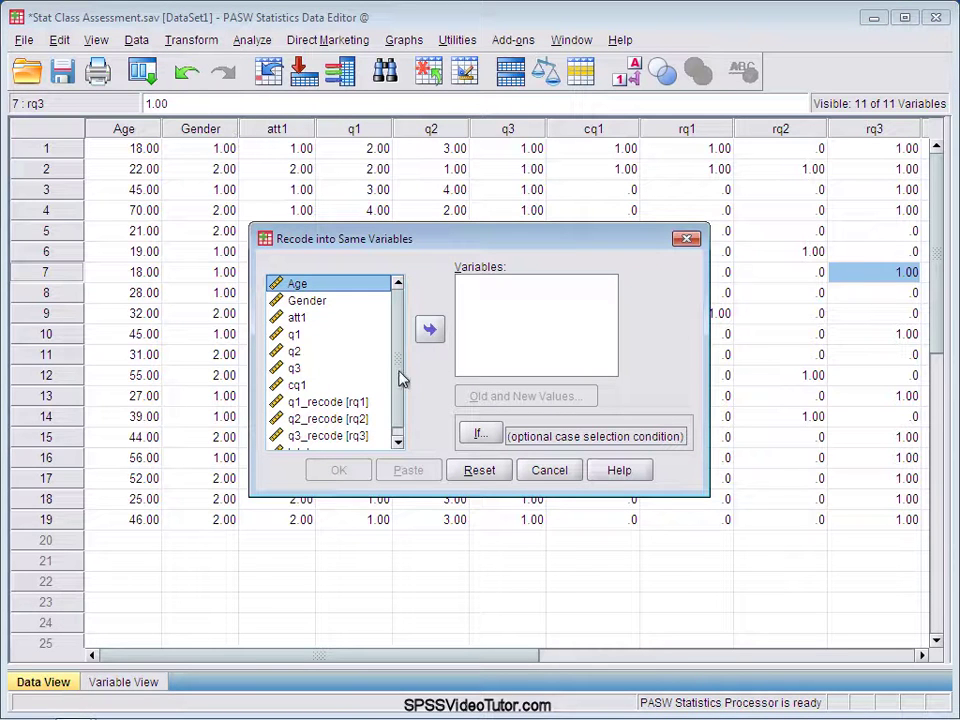
left_click(298, 319)
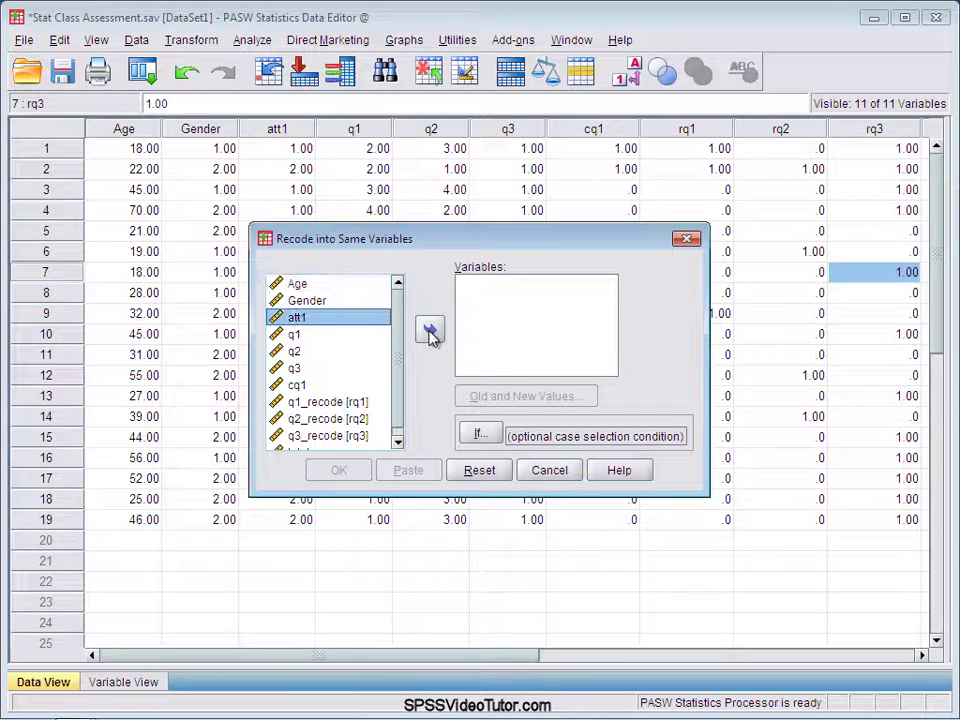
left_click(430, 330)
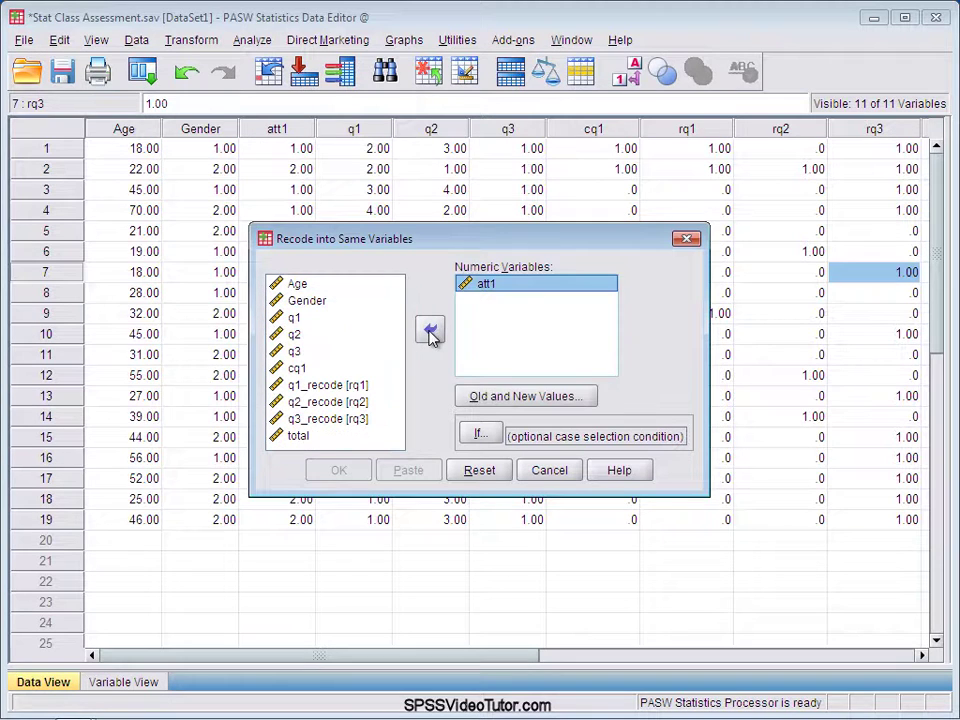
- Map old value 1 to 5 and 2 to 10, then apply the recode to att1
left_click(505, 398)
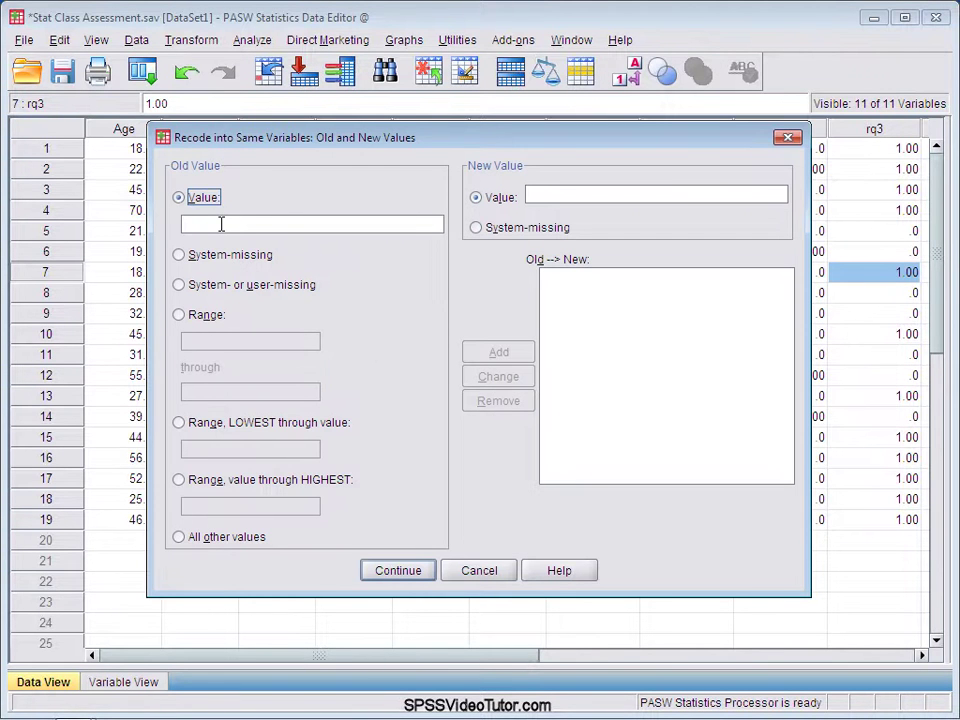
type("1")
left_click(554, 196)
type("5")
left_click(512, 356)
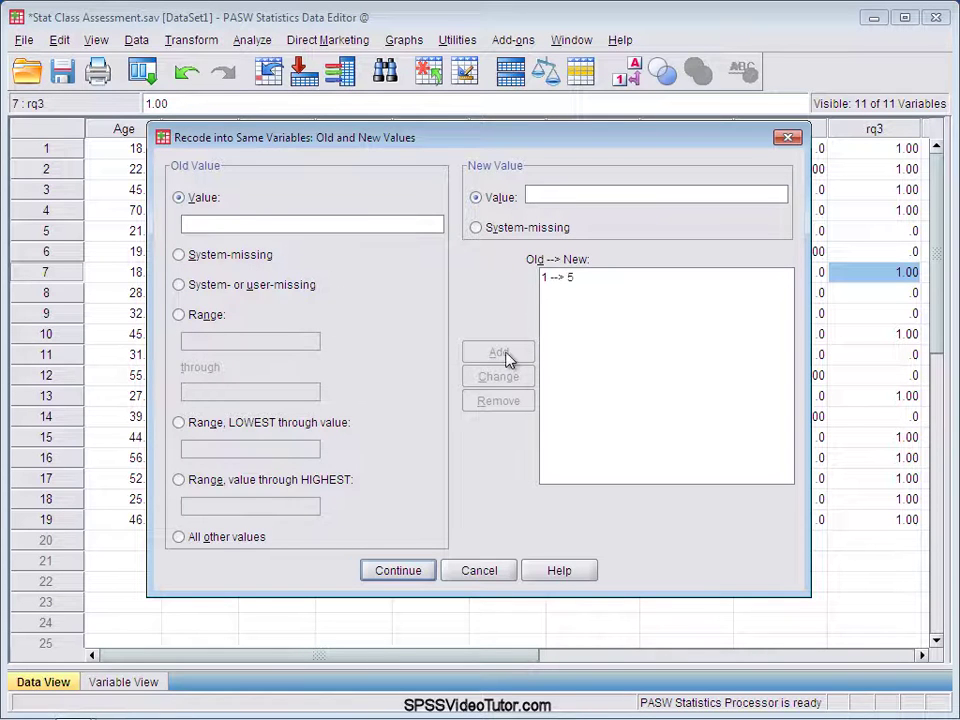
left_click(237, 223)
type("2")
left_click(529, 195)
type("4")
left_click(519, 353)
left_click(420, 571)
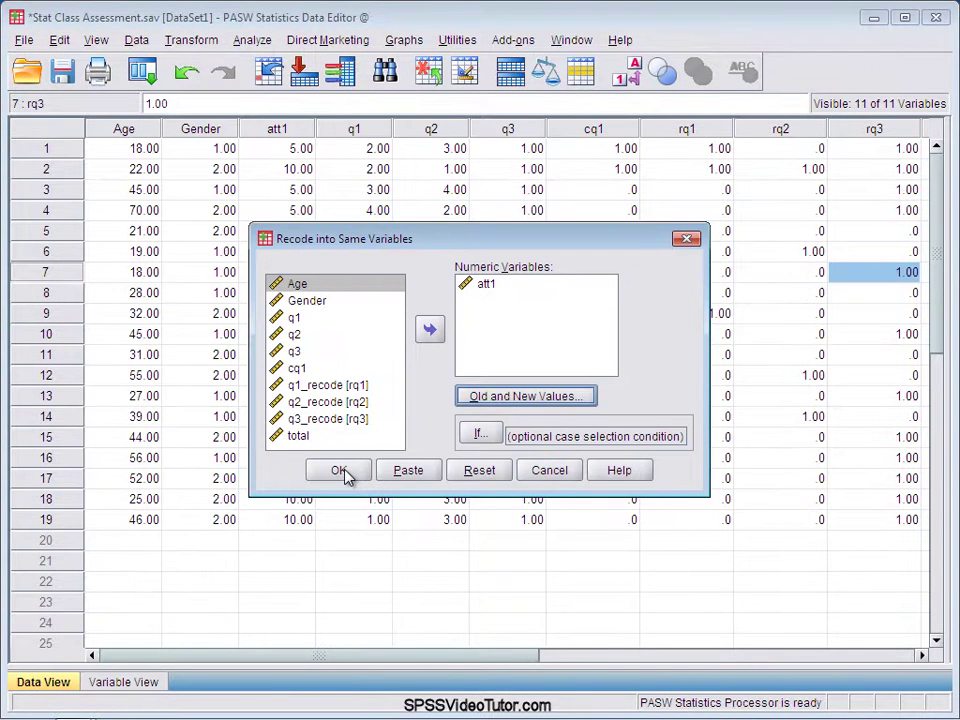
left_click(340, 471)
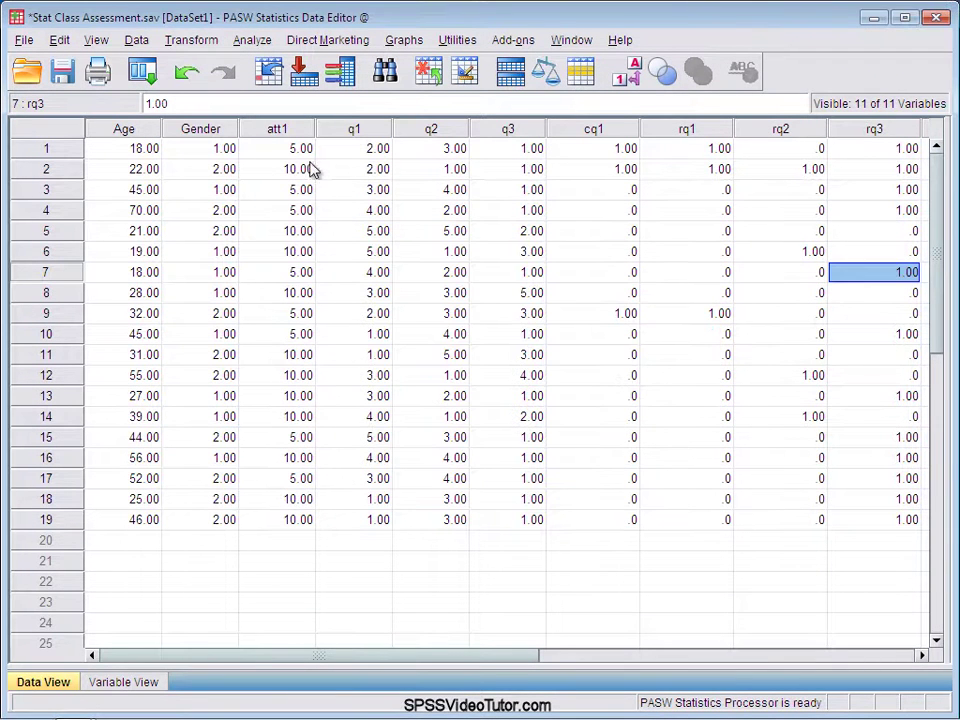